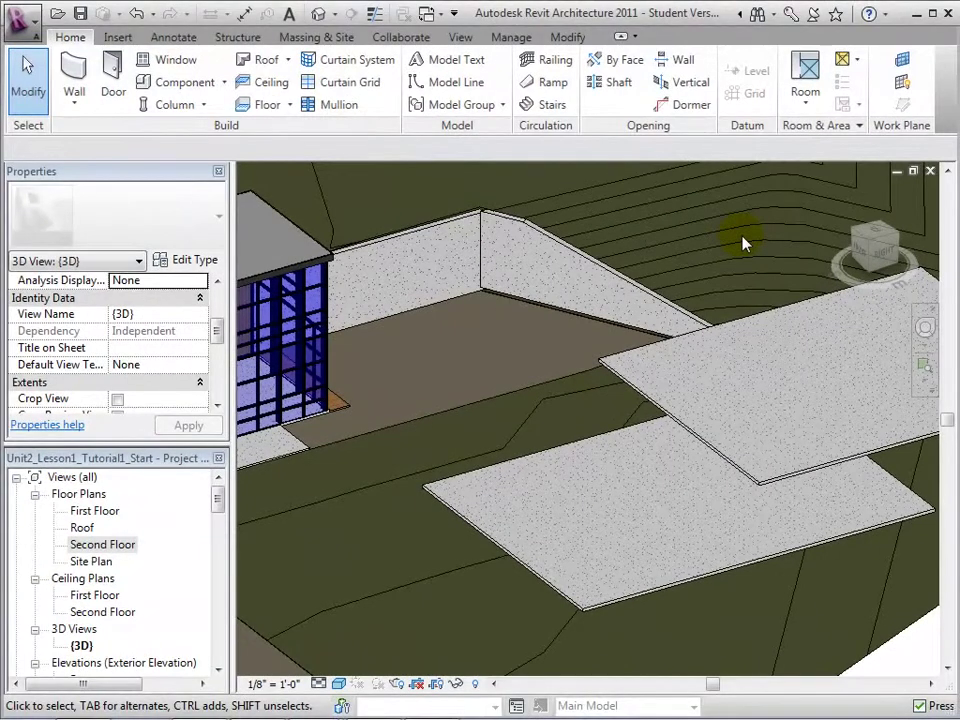
Open the First Floor plan at the large concrete slab and start a stair sketch using the Run tool
double_click(97, 511)
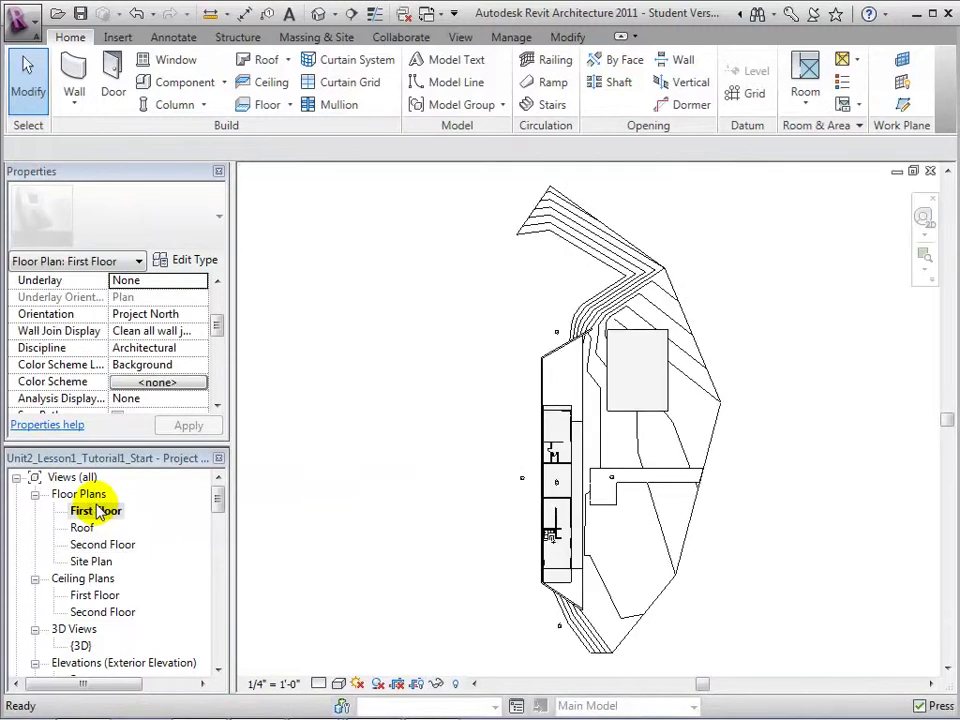
scroll(670, 400, up, 2)
scroll(668, 402, up, 2)
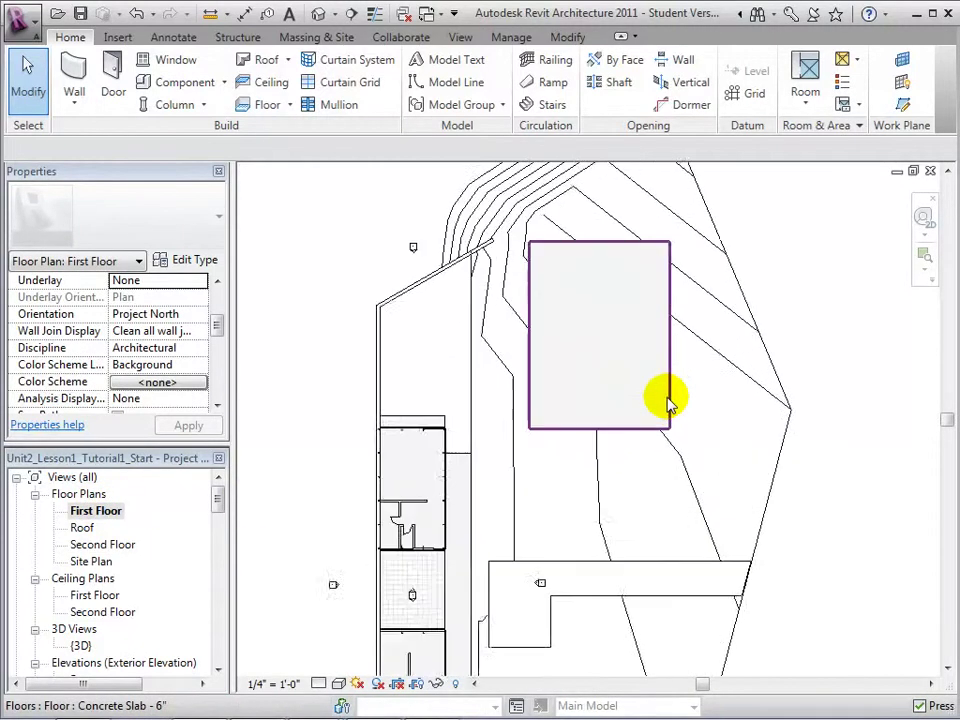
scroll(668, 402, up, 2)
middle_drag(668, 402, 712, 552)
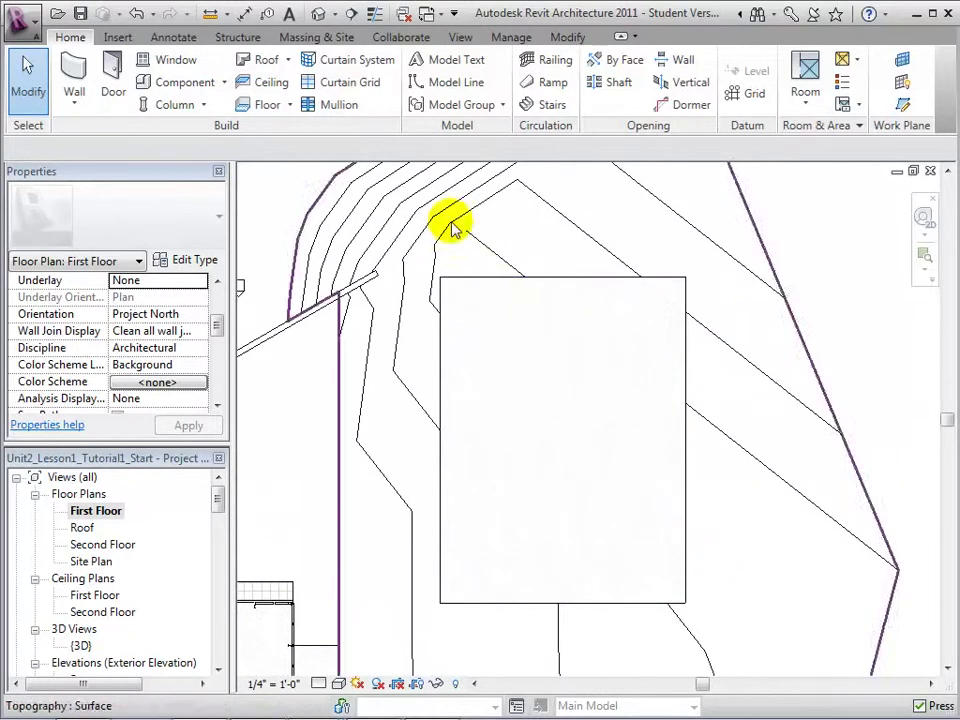
click(553, 108)
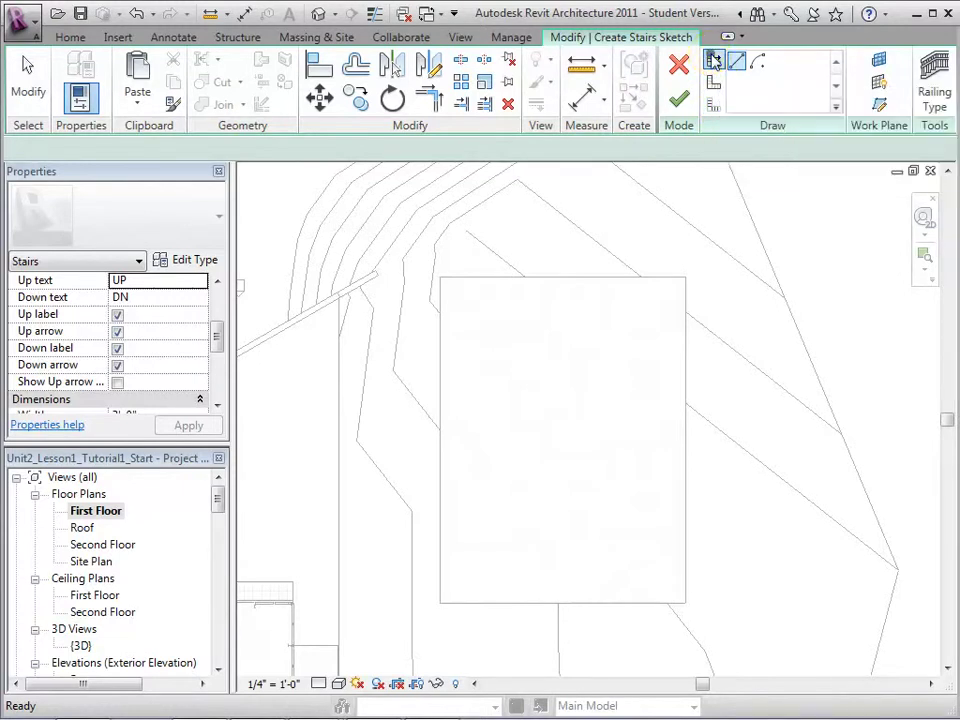
click(714, 61)
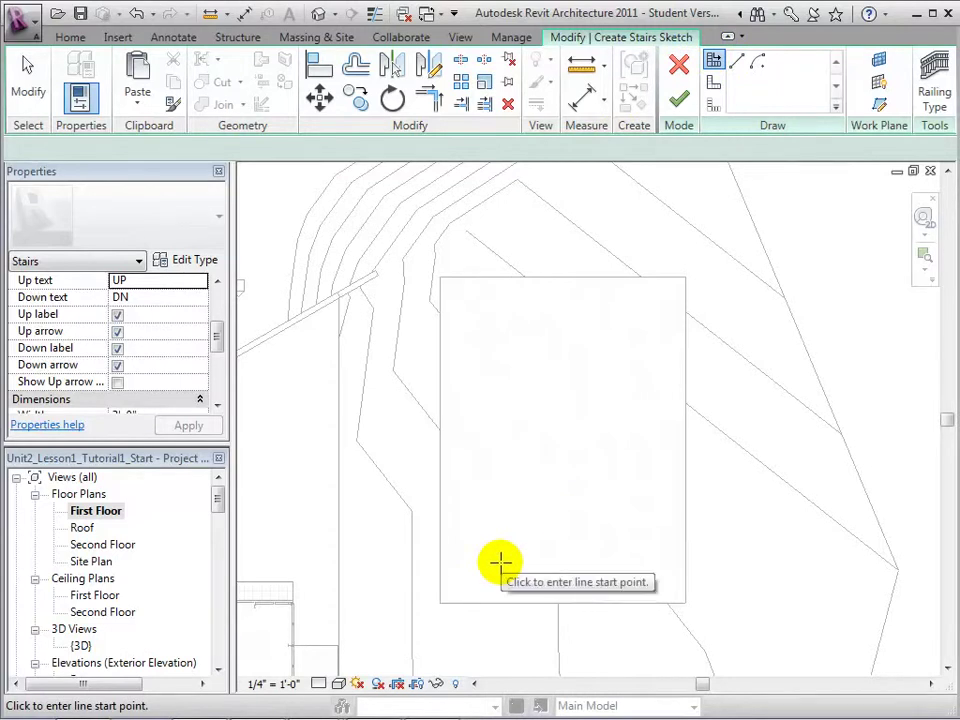
Draw a straight vertical stair run about 18'-4" long in the lower part of the slab and finish the stair sketch
scroll(219, 335, up, 1)
drag(219, 335, 216, 294)
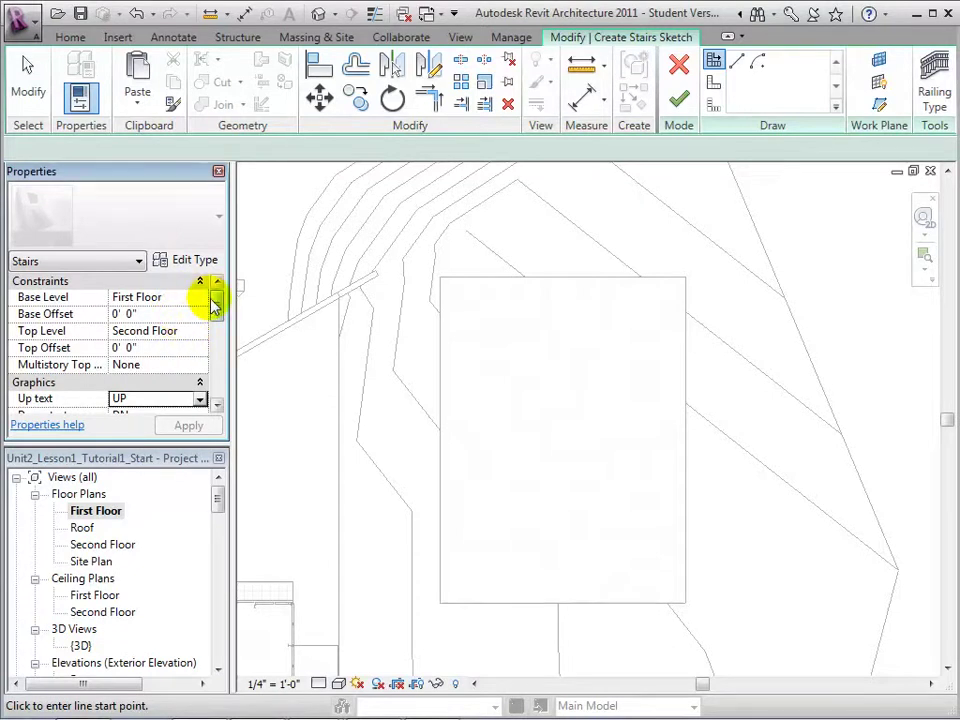
drag(216, 306, 218, 360)
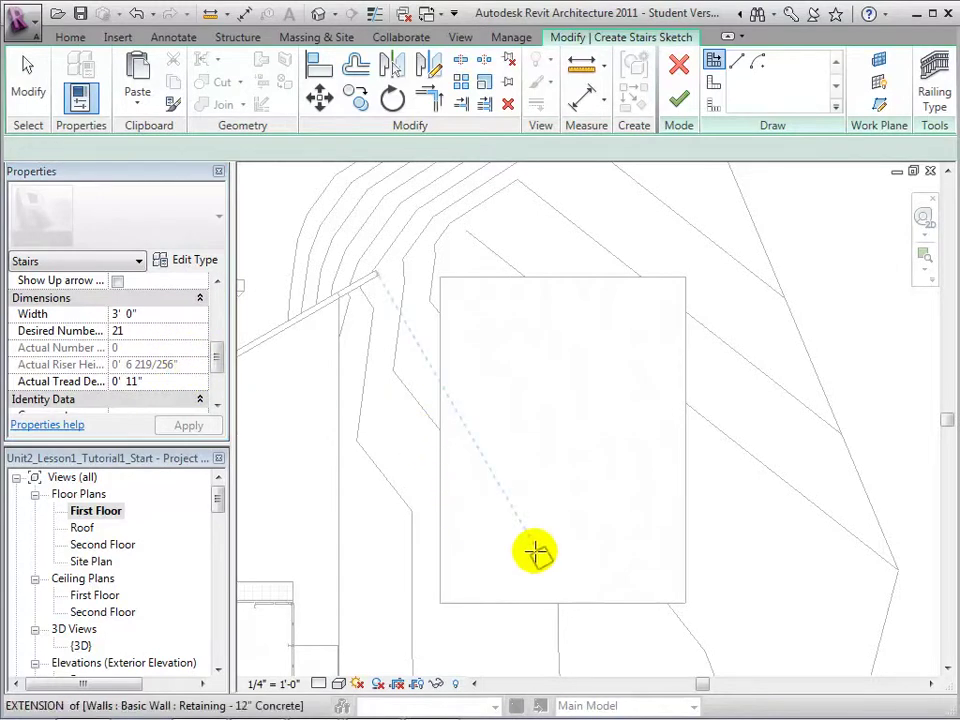
click(499, 556)
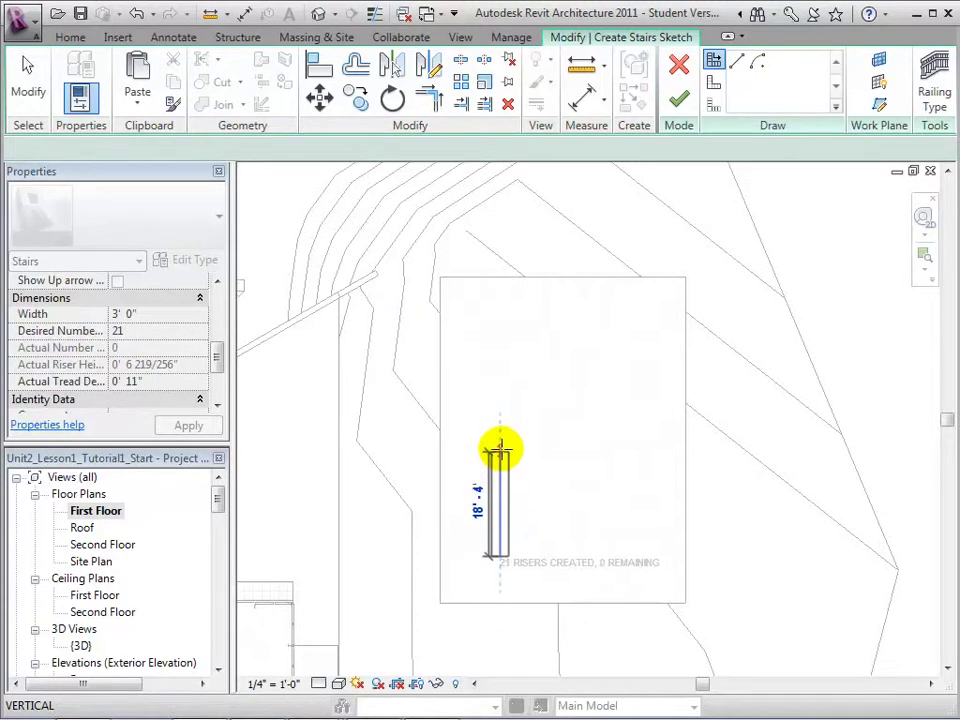
click(500, 447)
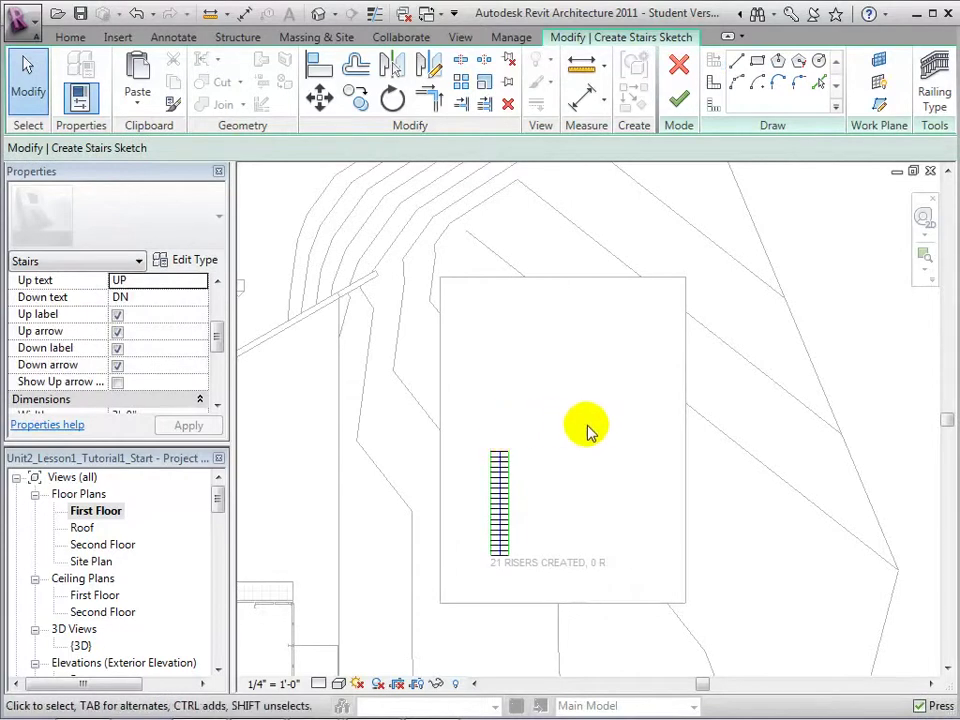
click(677, 99)
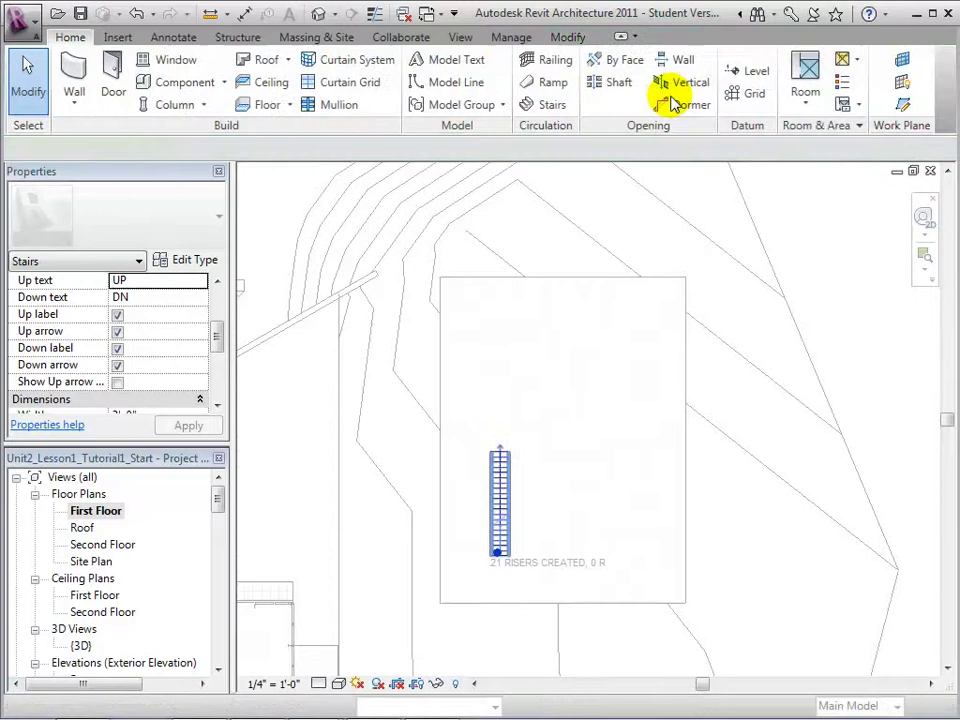
click(549, 525)
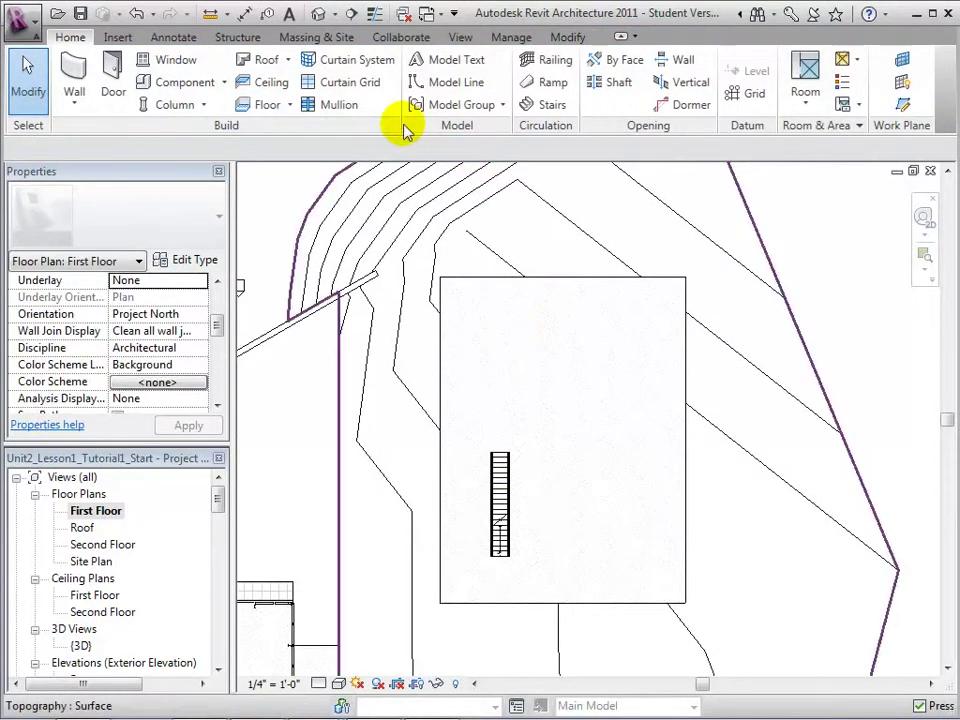
Open the default 3D view and examine the new stair between the two slabs
click(322, 16)
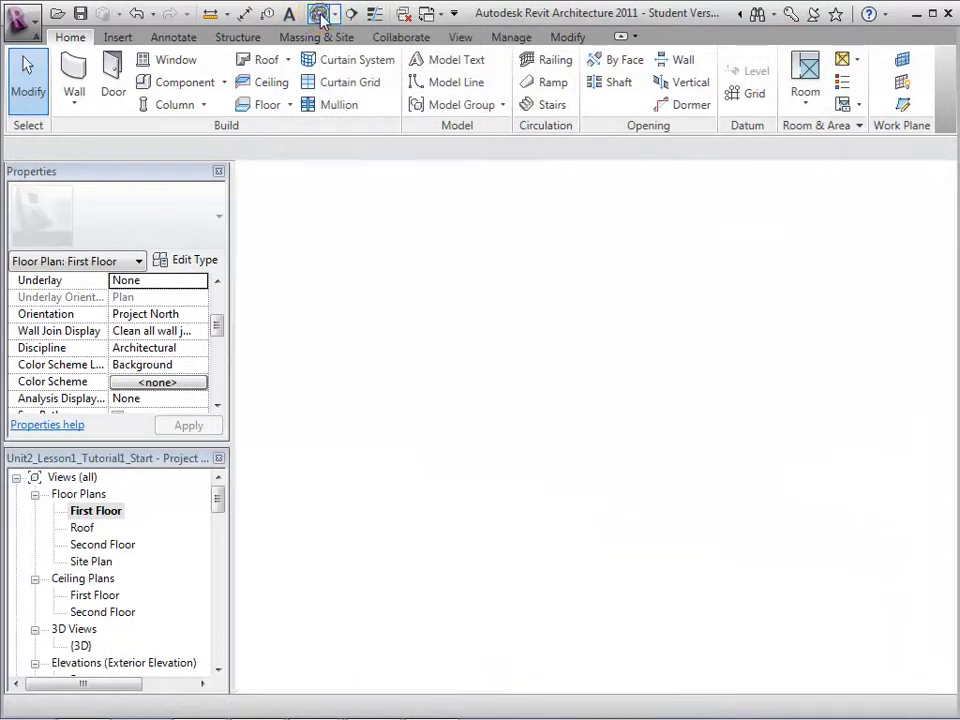
scroll(600, 540, up, 5)
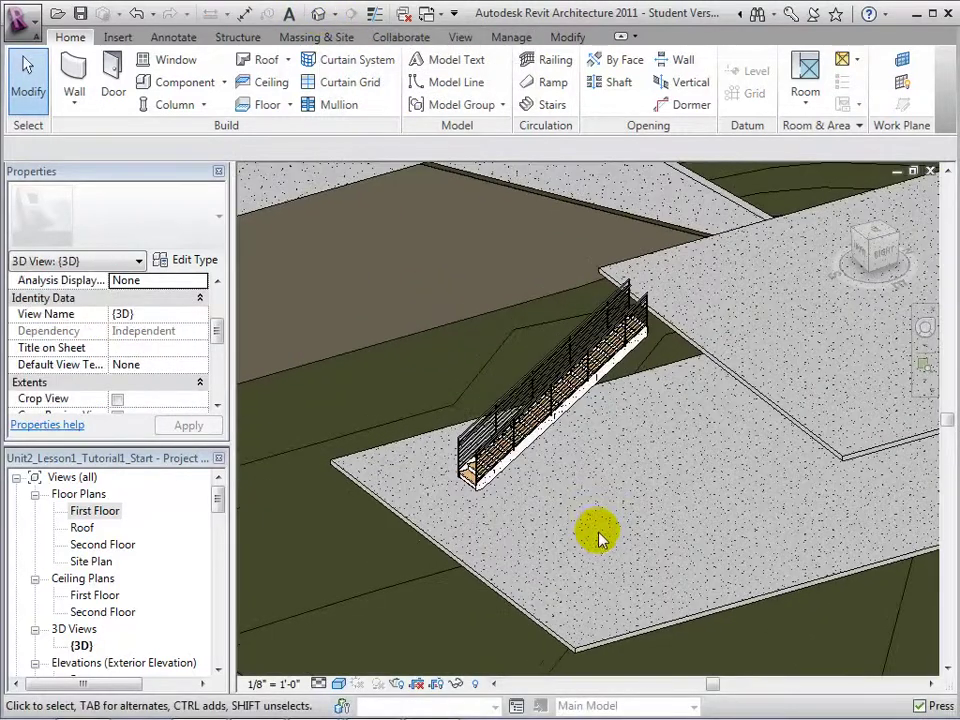
middle_drag(657, 410, 667, 475)
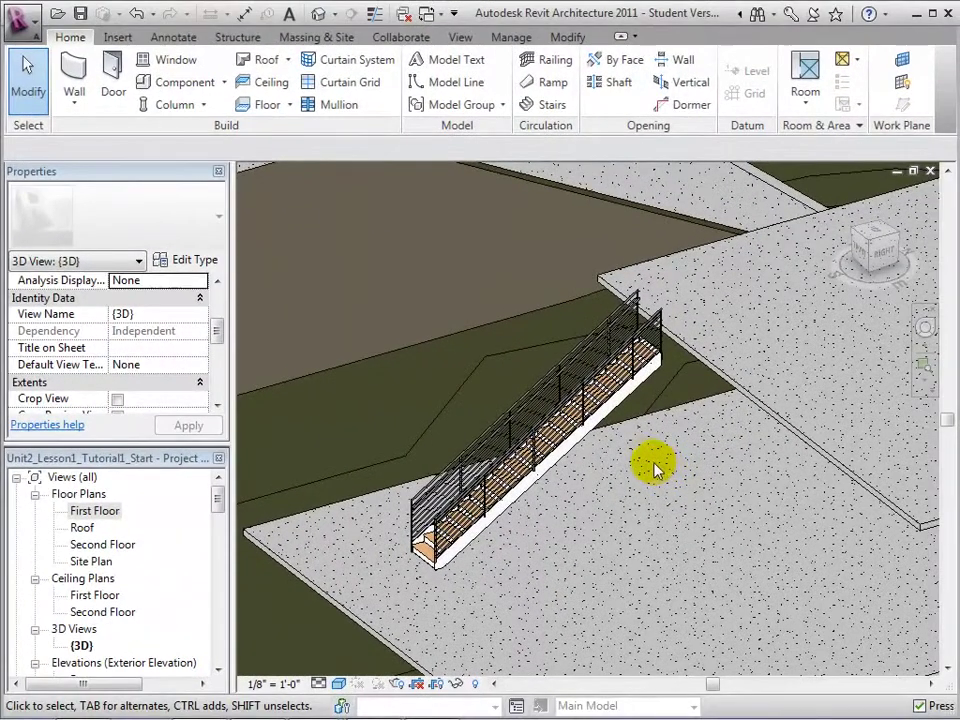
Select the stair in the First Floor plan and reverse its up direction
click(97, 512)
double_click(97, 512)
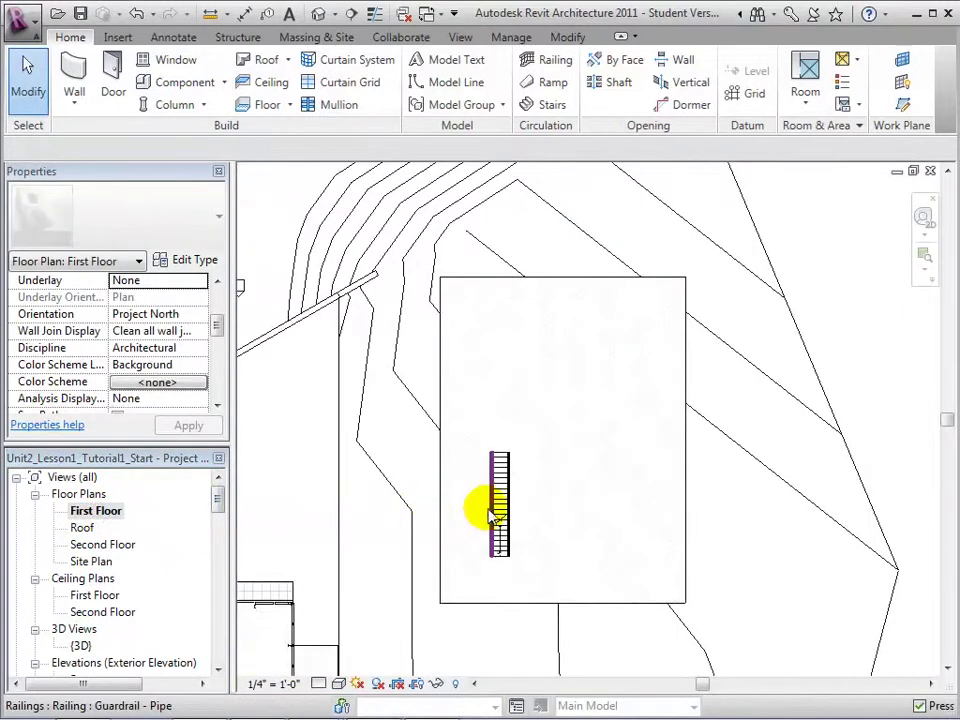
click(500, 505)
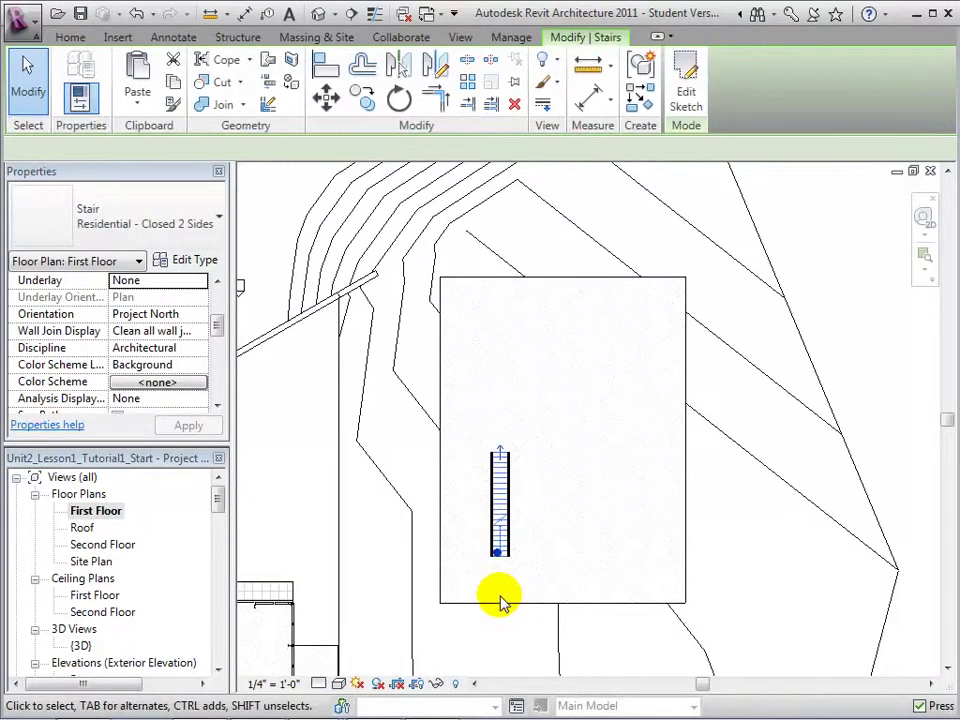
scroll(499, 595, up, 1)
scroll(497, 580, up, 2)
middle_drag(495, 574, 506, 639)
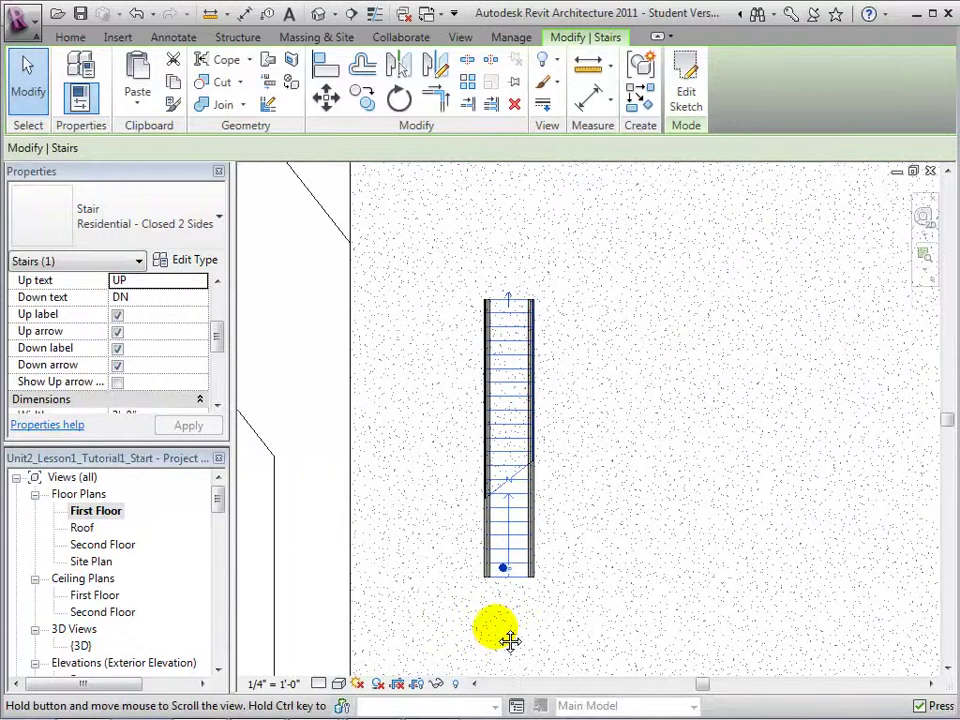
scroll(496, 632, up, 1)
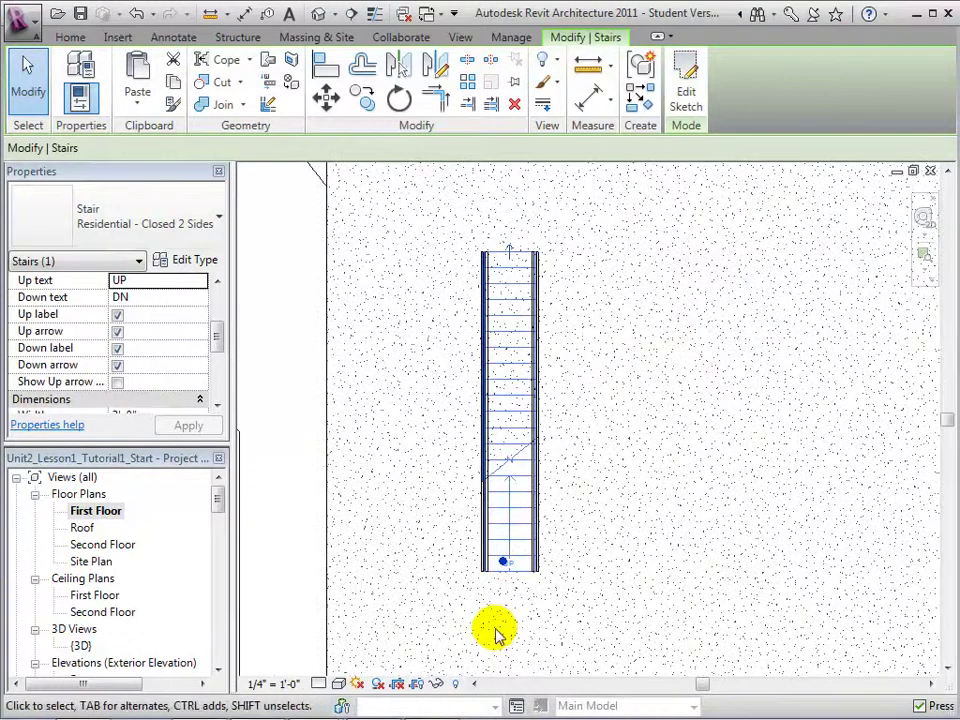
click(507, 247)
click(435, 315)
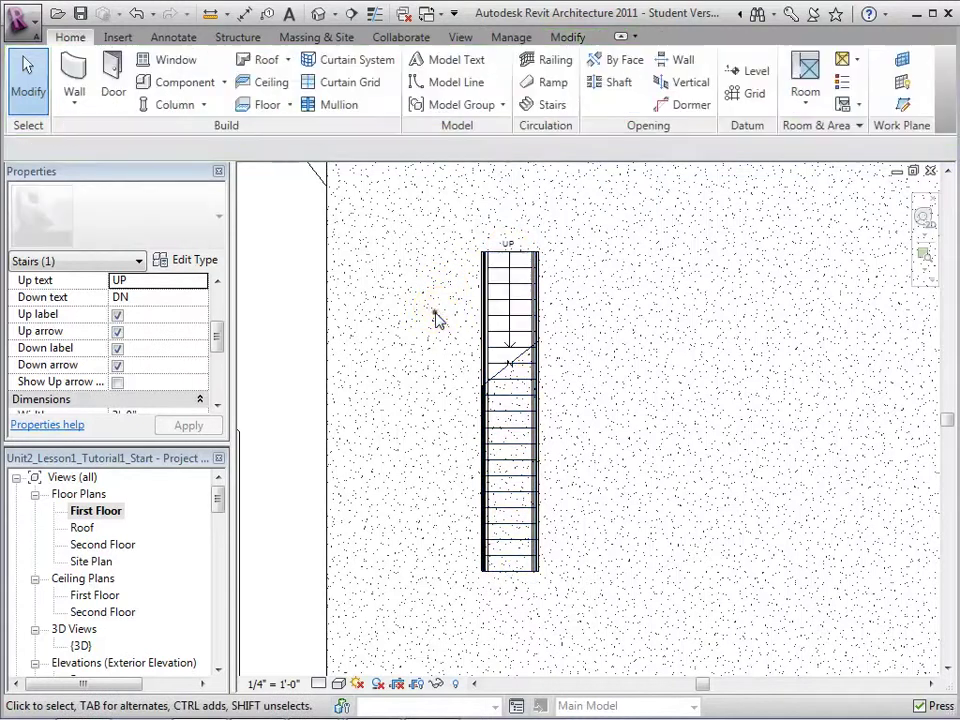
Inspect the reversed stair in the default 3D view
click(319, 17)
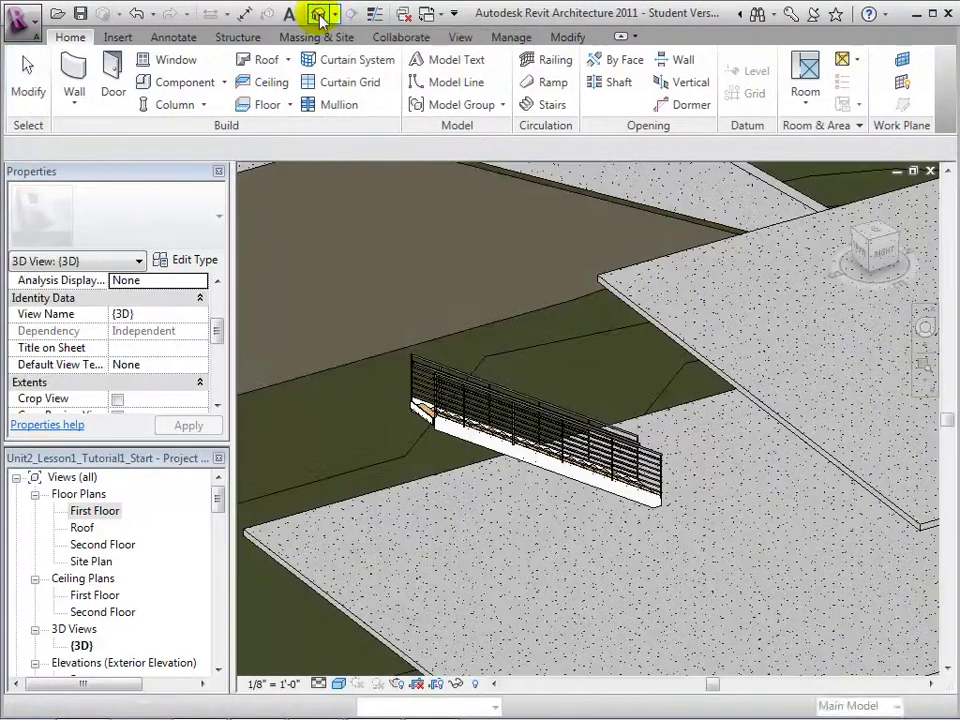
scroll(510, 497, up, 3)
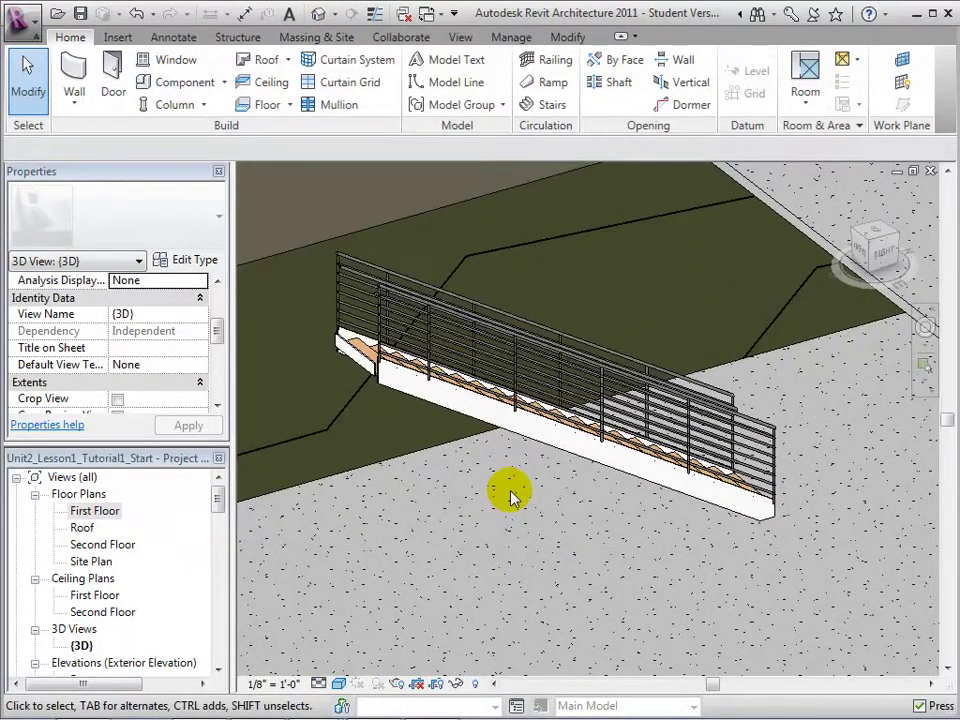
scroll(510, 497, down, 2)
scroll(510, 497, down, 1)
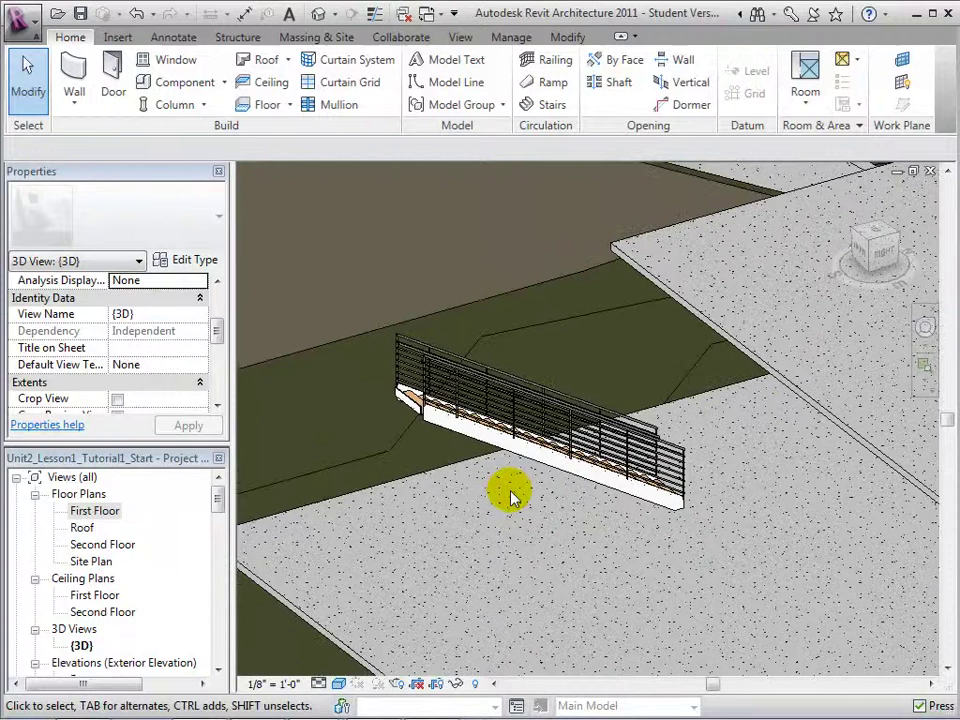
Return to the First Floor plan and flip the stair's up direction back toward the upper slab
double_click(100, 512)
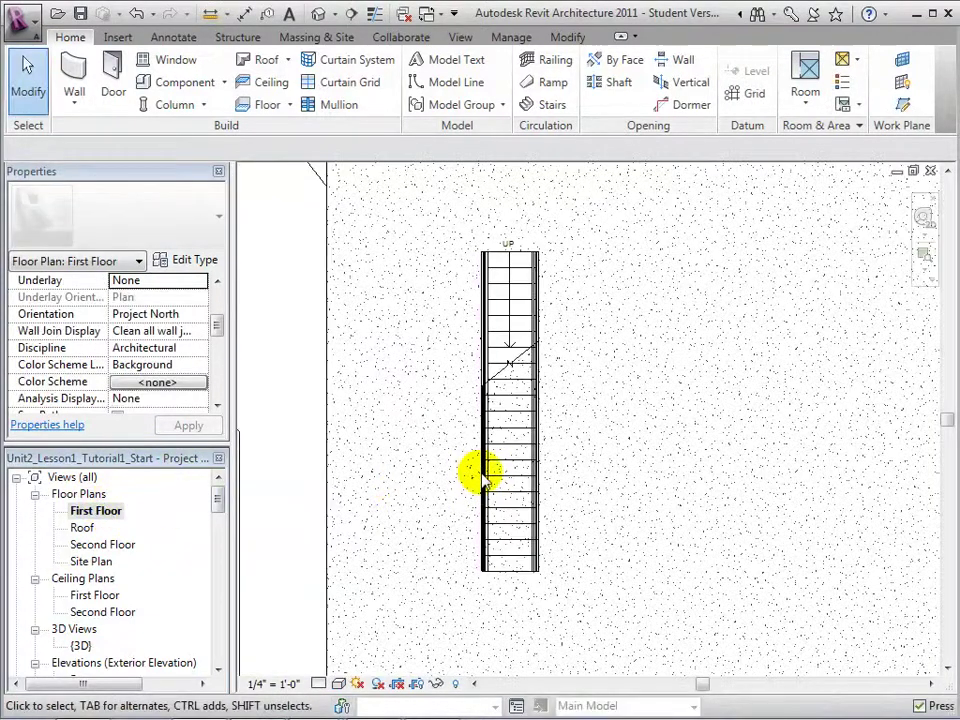
click(507, 447)
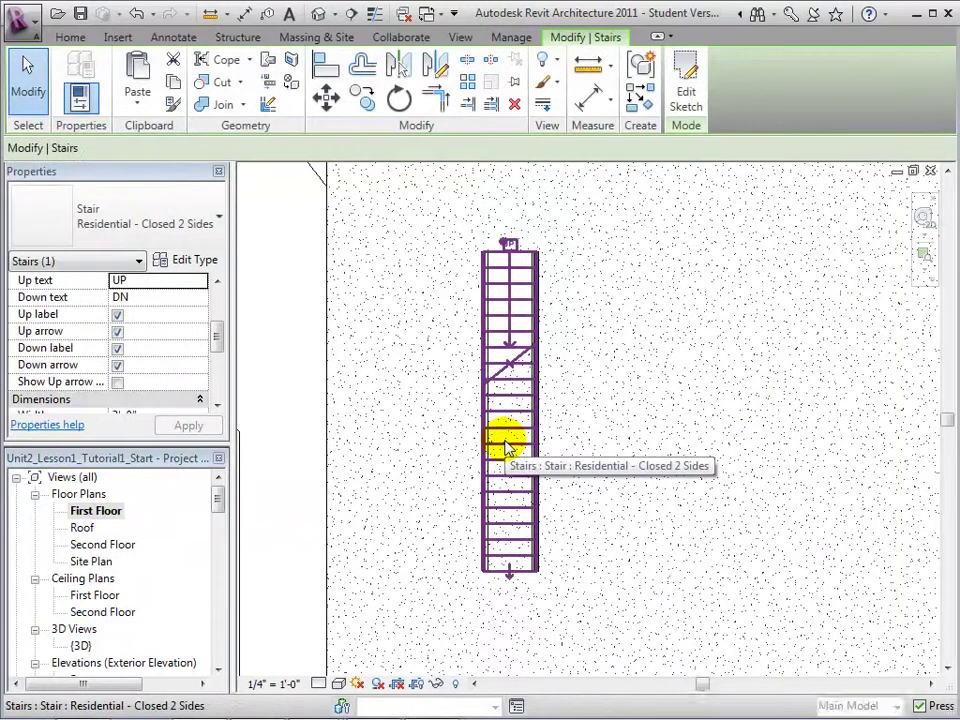
click(510, 578)
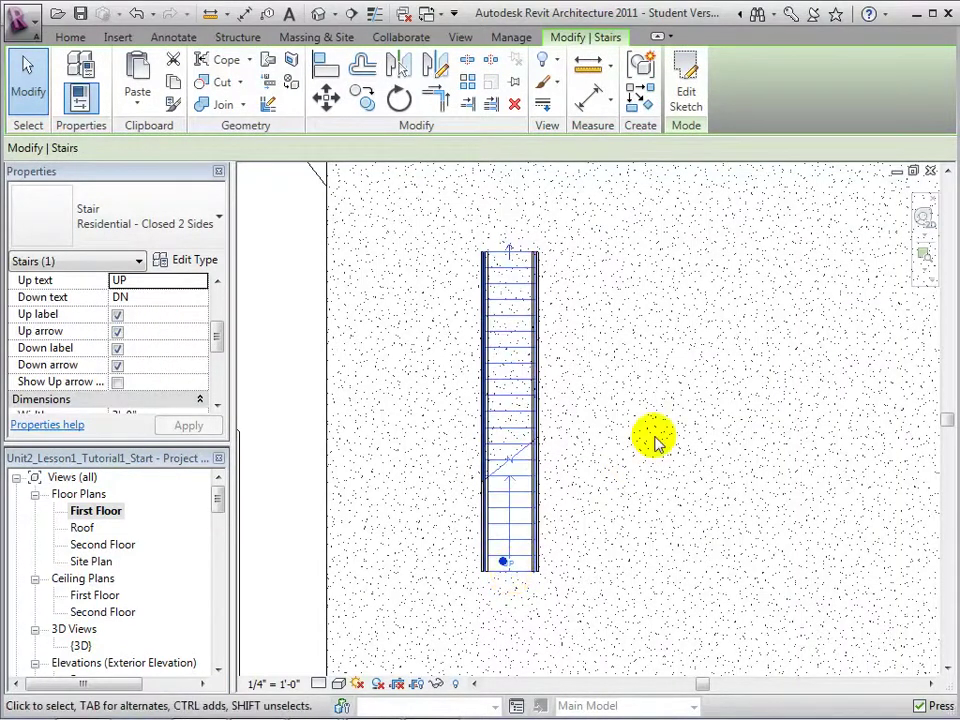
Set the First Floor plan's underlay to Second Floor
scroll(654, 441, down, 1)
middle_drag(670, 379, 614, 476)
scroll(666, 471, down, 3)
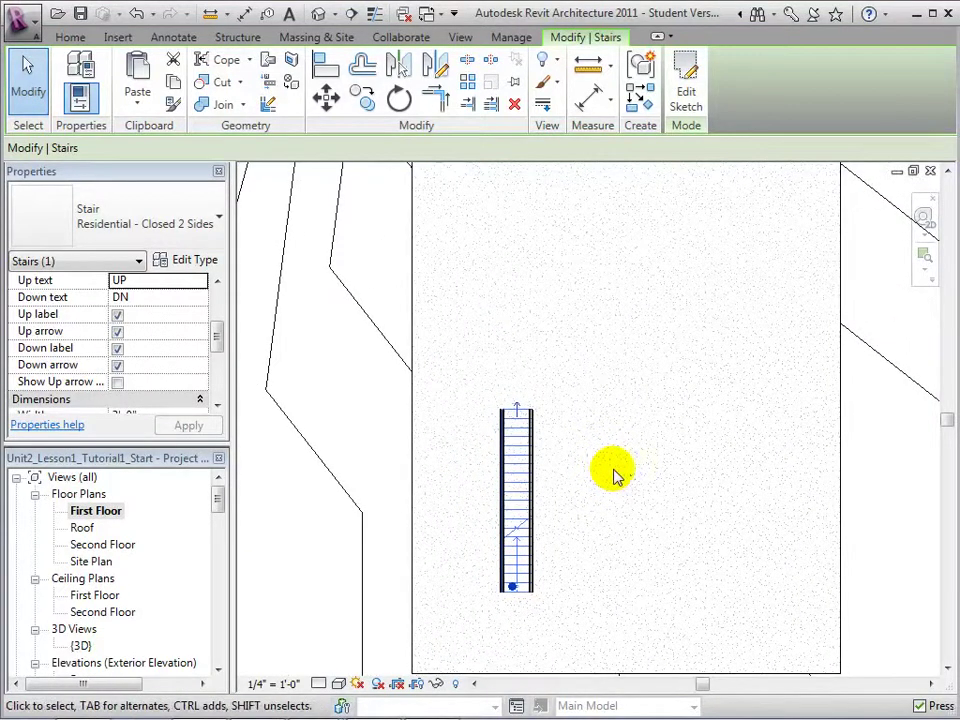
click(372, 440)
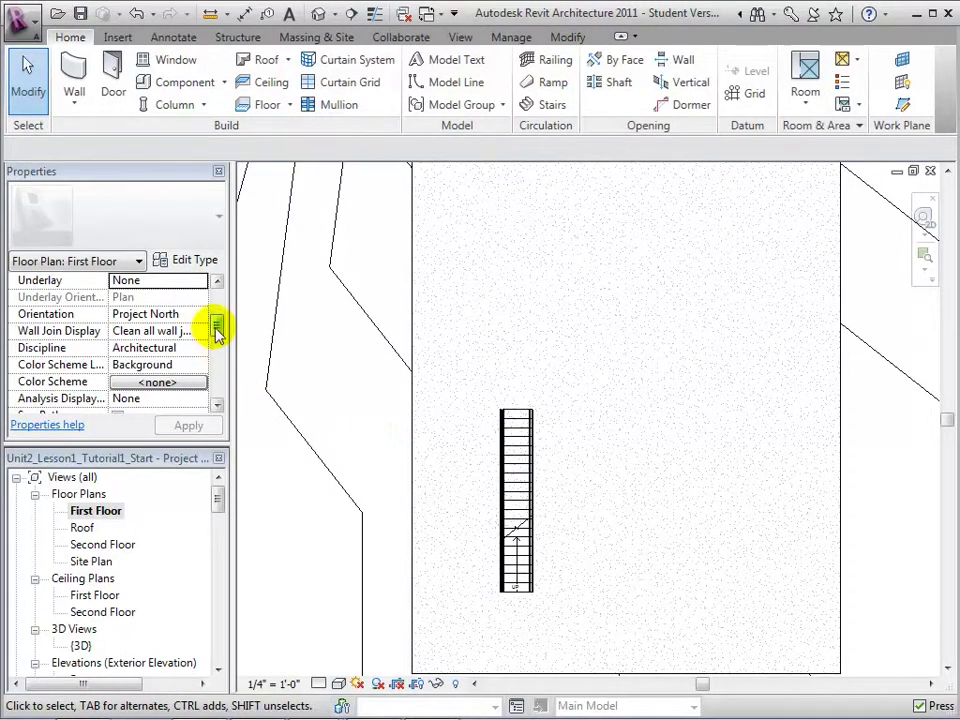
drag(216, 327, 218, 313)
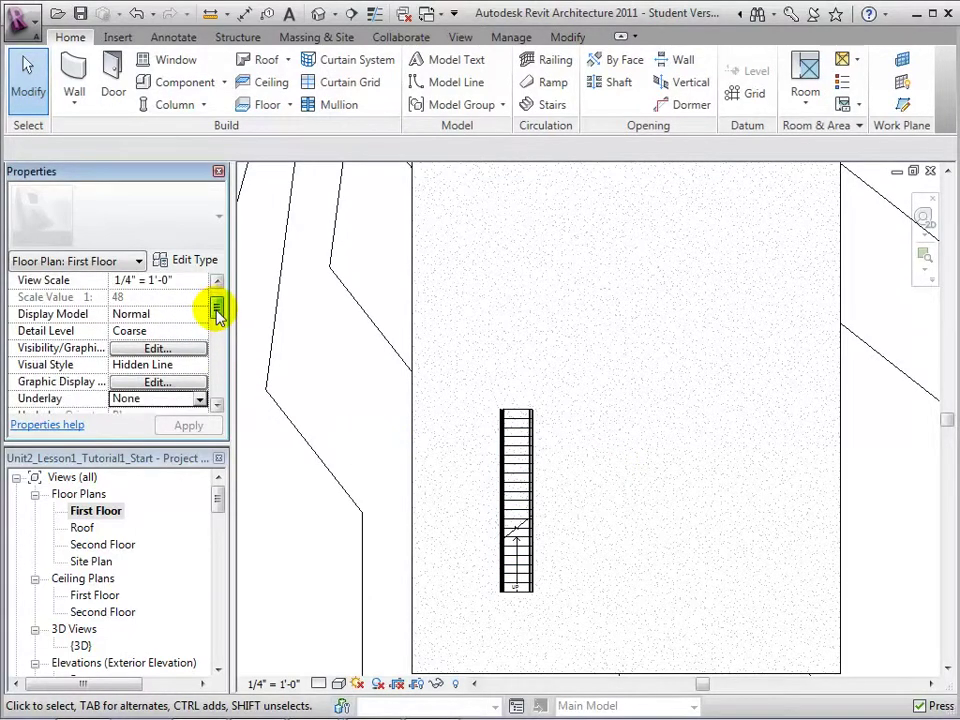
click(201, 399)
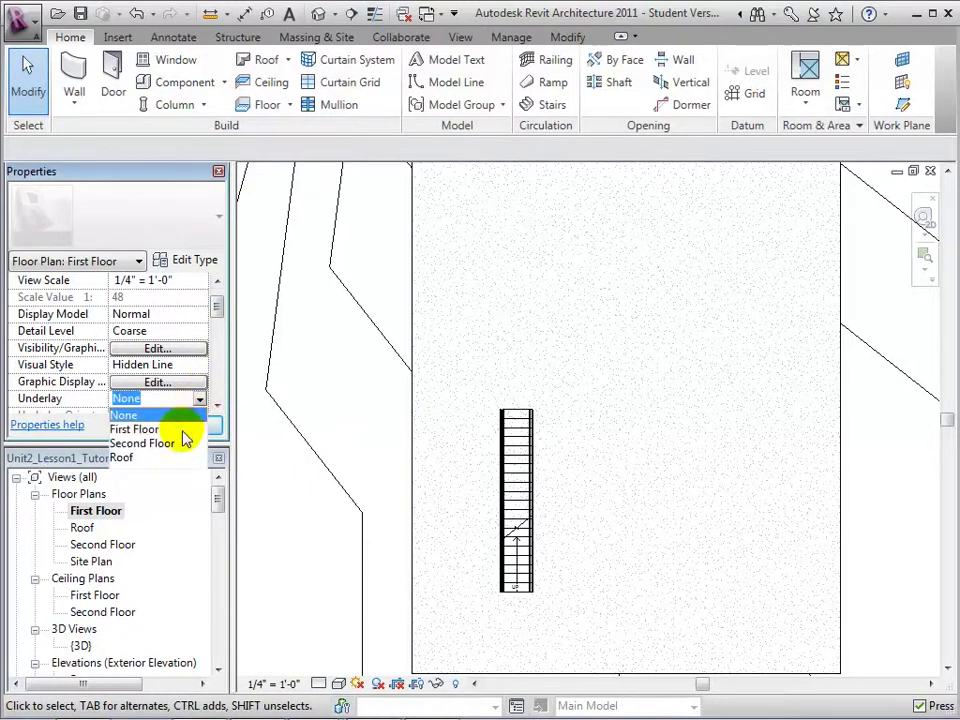
click(150, 443)
click(178, 430)
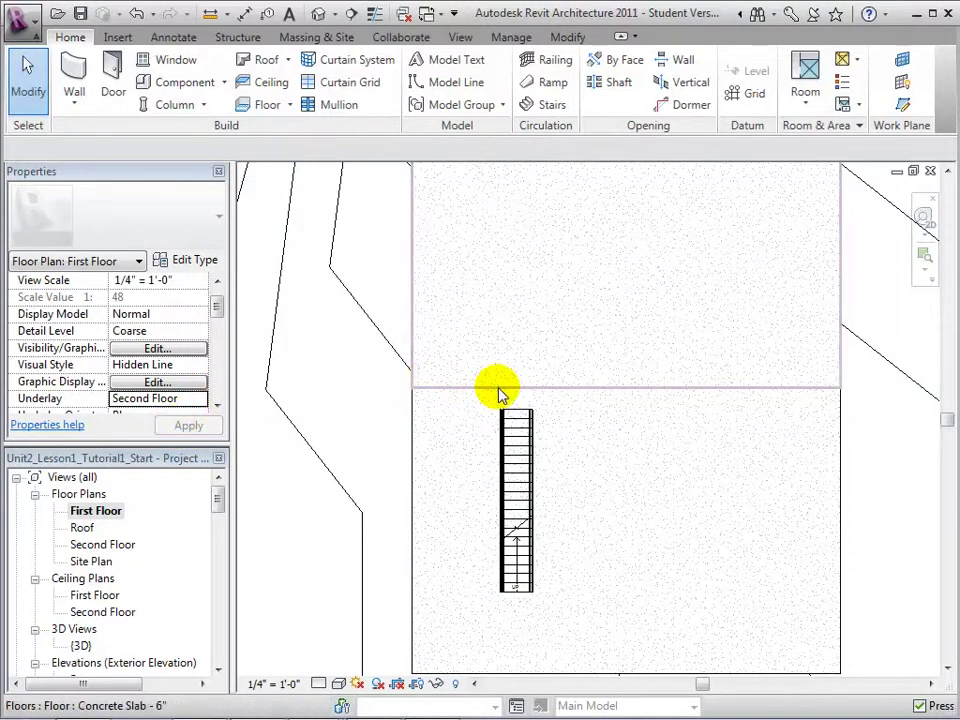
Move the stair straight up in plan from the midpoint of its top riser to the edge of the second-floor slab
click(516, 452)
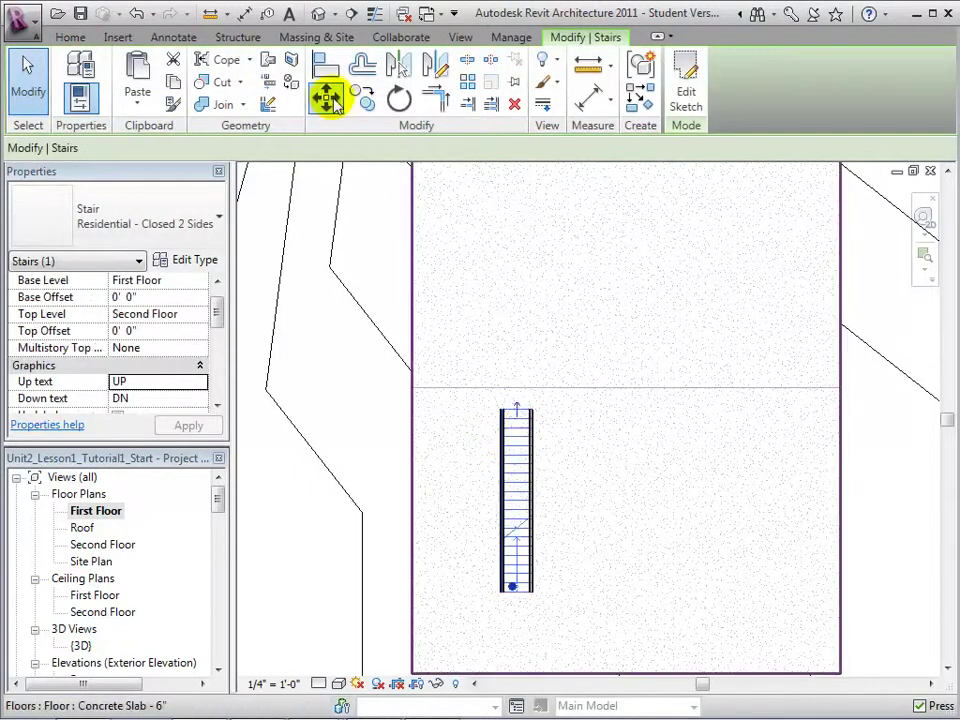
click(327, 97)
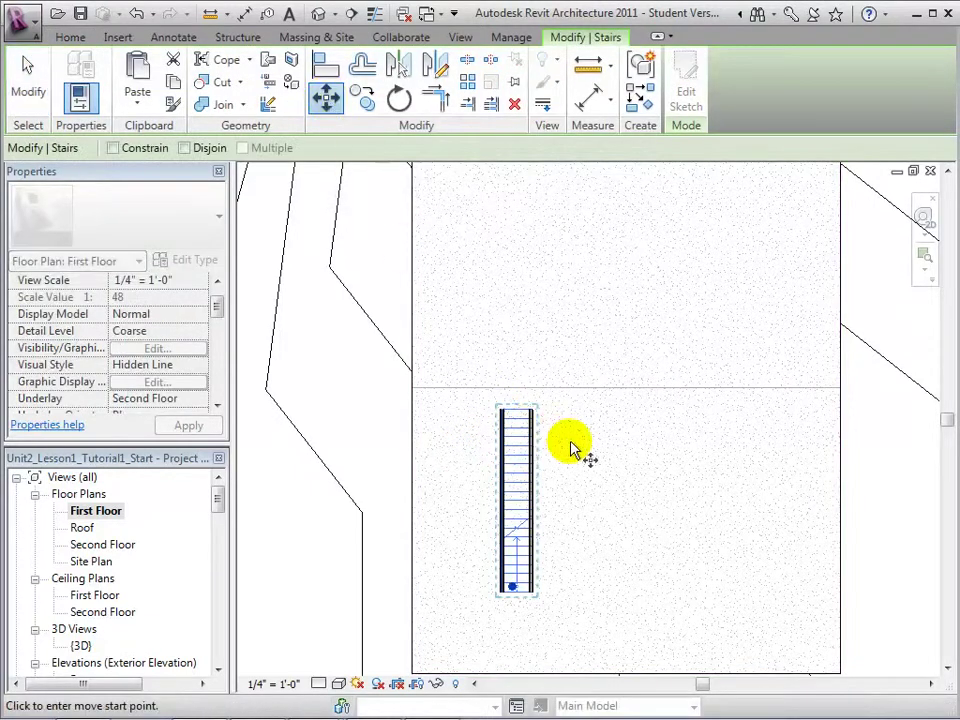
scroll(576, 440, up, 1)
scroll(577, 437, up, 2)
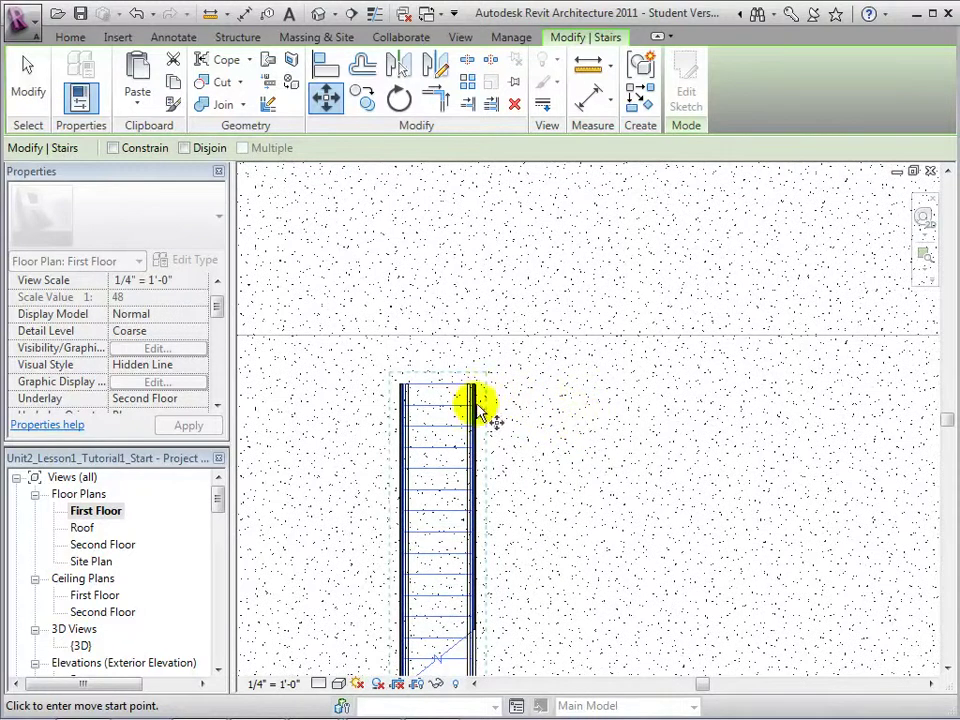
click(437, 387)
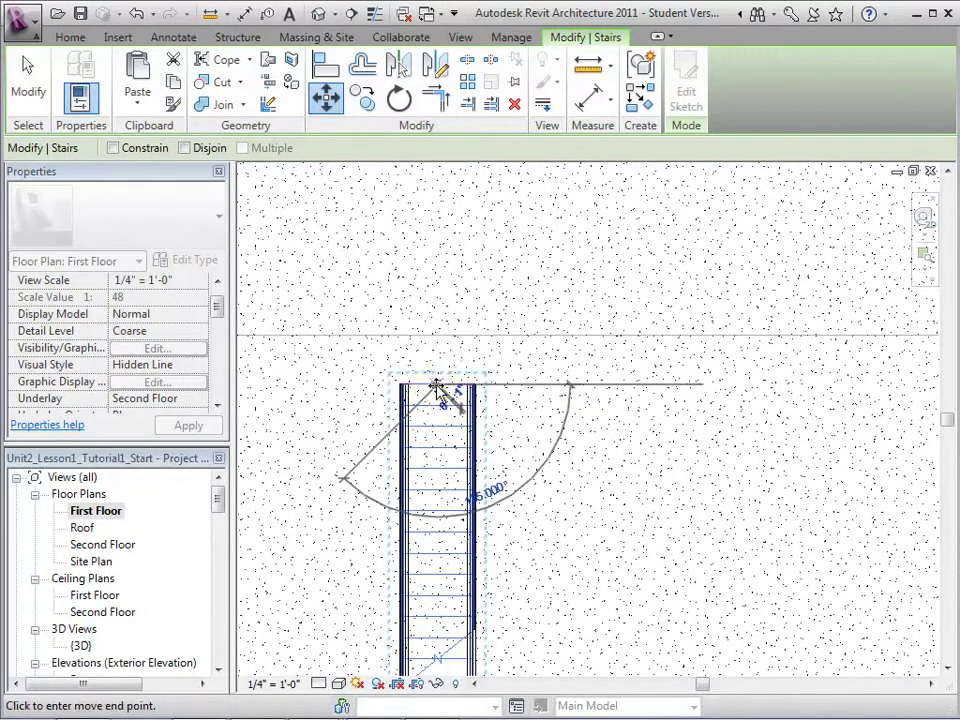
click(437, 334)
click(613, 452)
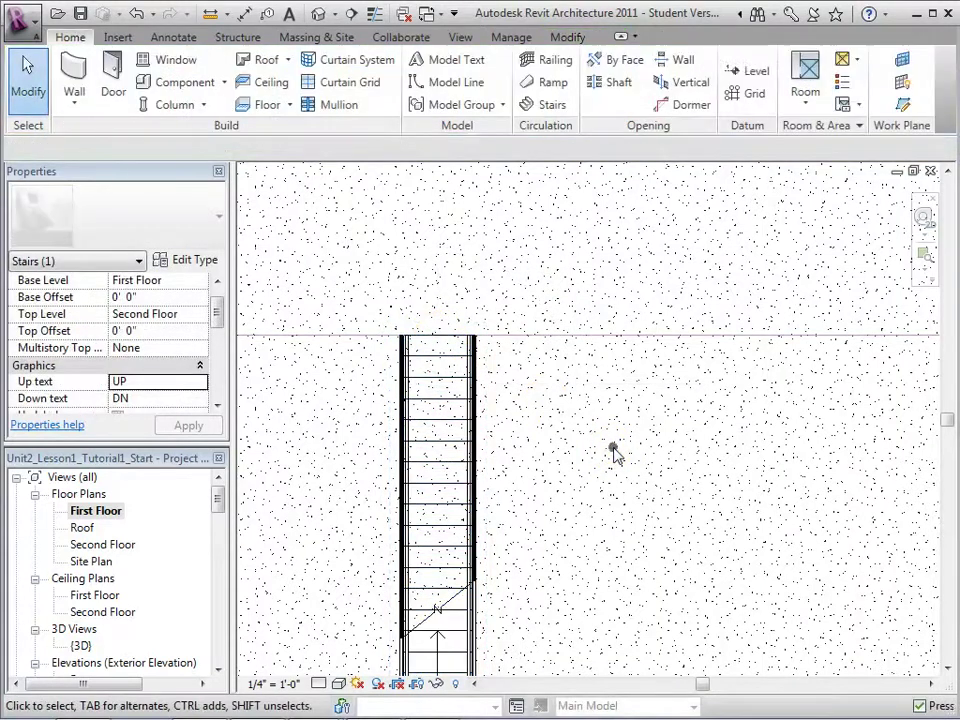
Inspect the moved stair in the default 3D view and return to the First Floor plan
click(319, 16)
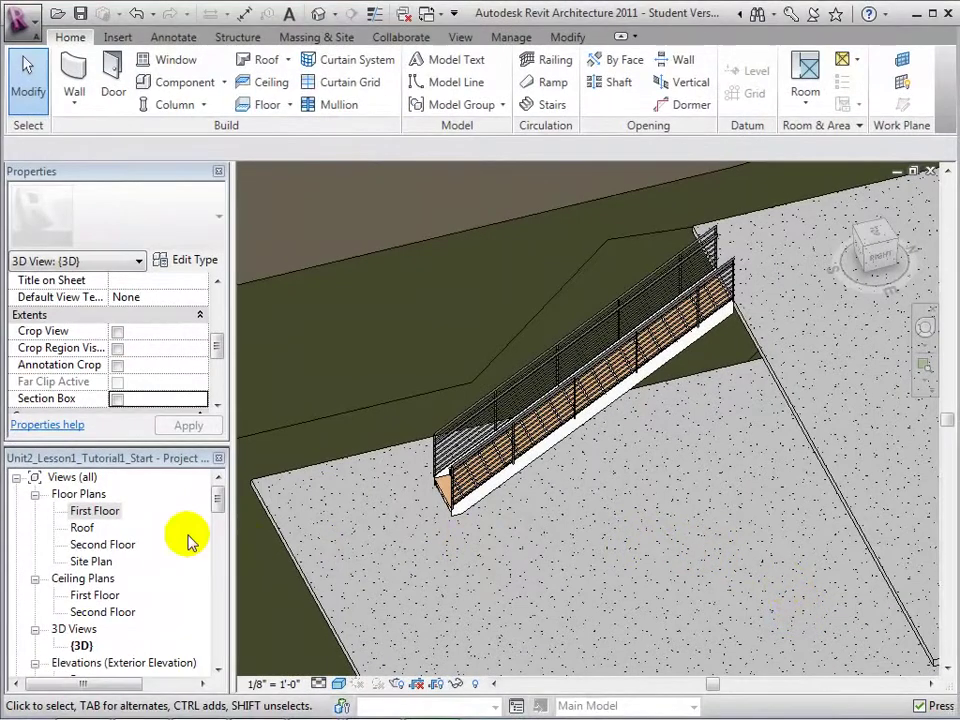
click(102, 512)
double_click(104, 512)
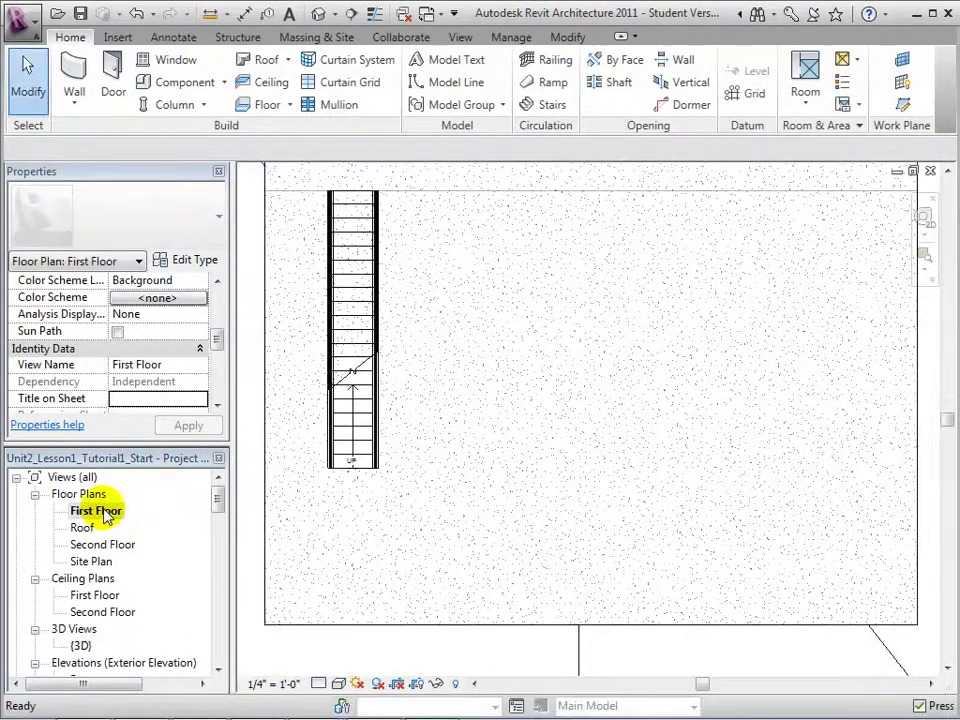
Create an L-shaped stair beside the straight one, with an 11-riser run down the plan about 9'-2" long and the remaining 10 risers running right
click(538, 108)
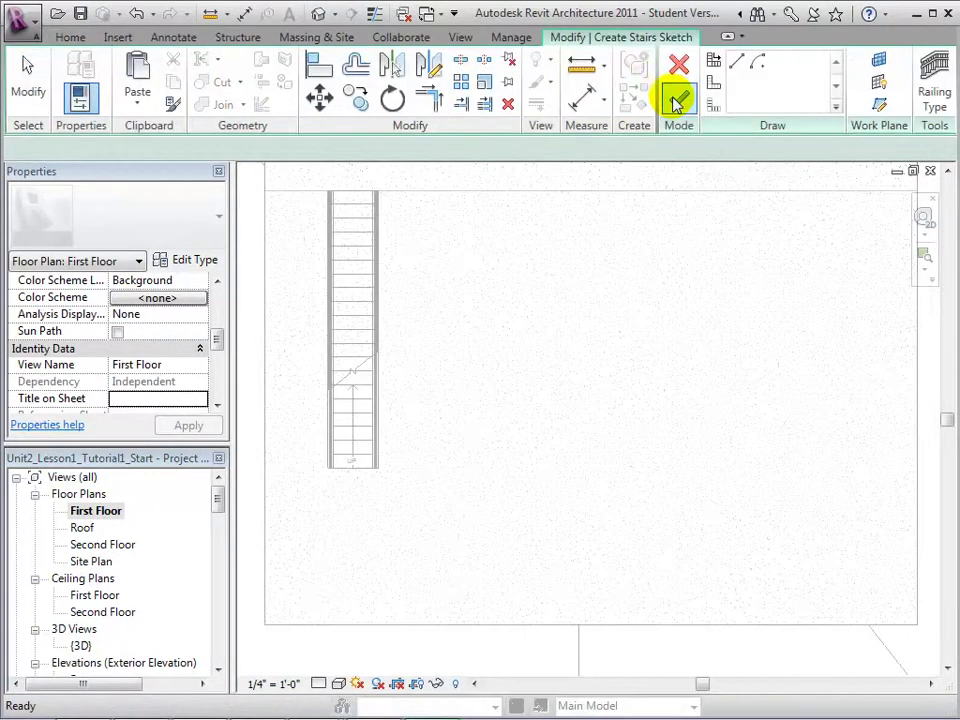
click(711, 82)
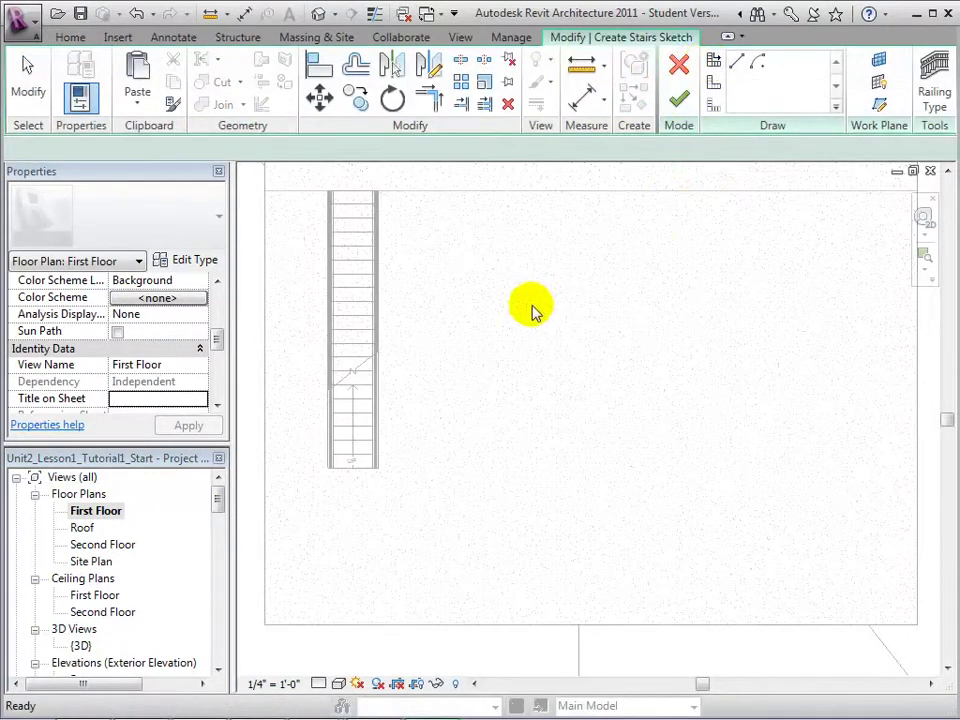
click(477, 297)
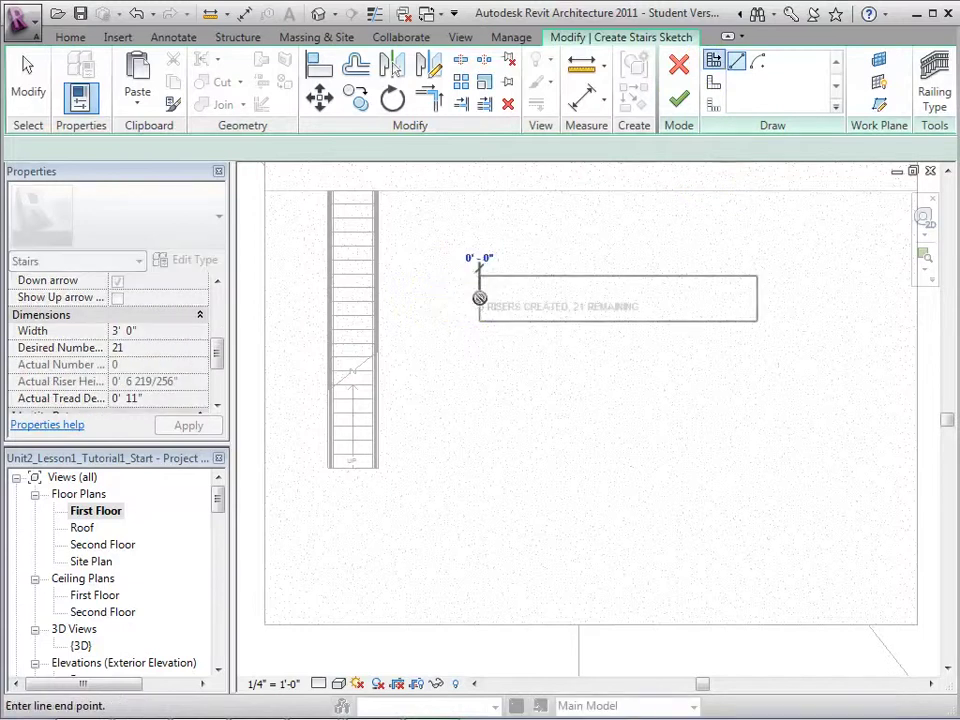
click(479, 440)
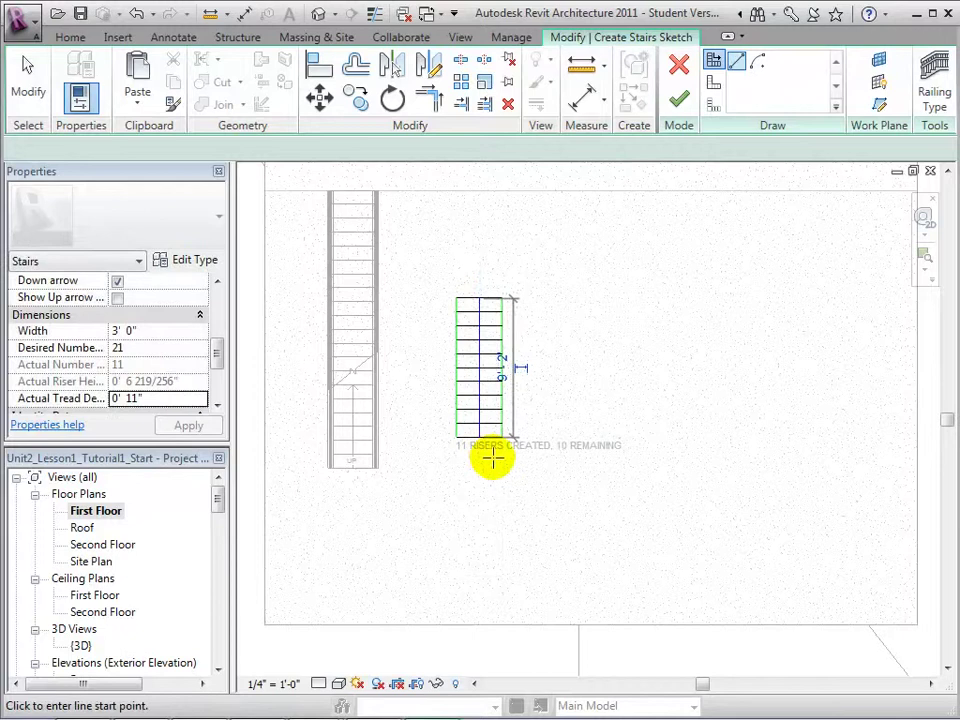
click(530, 482)
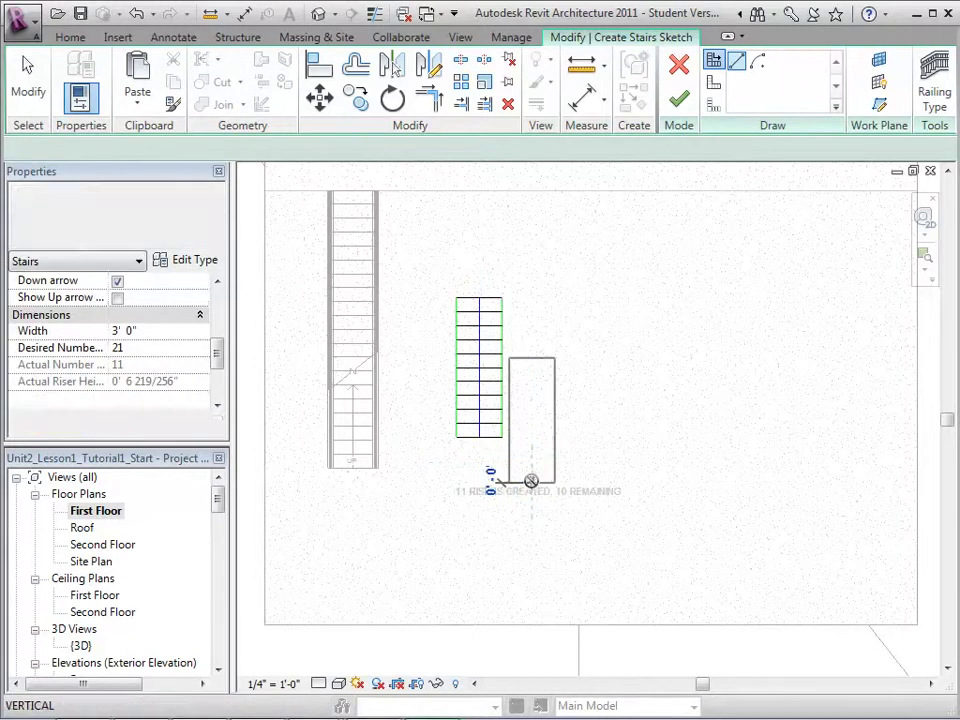
click(658, 484)
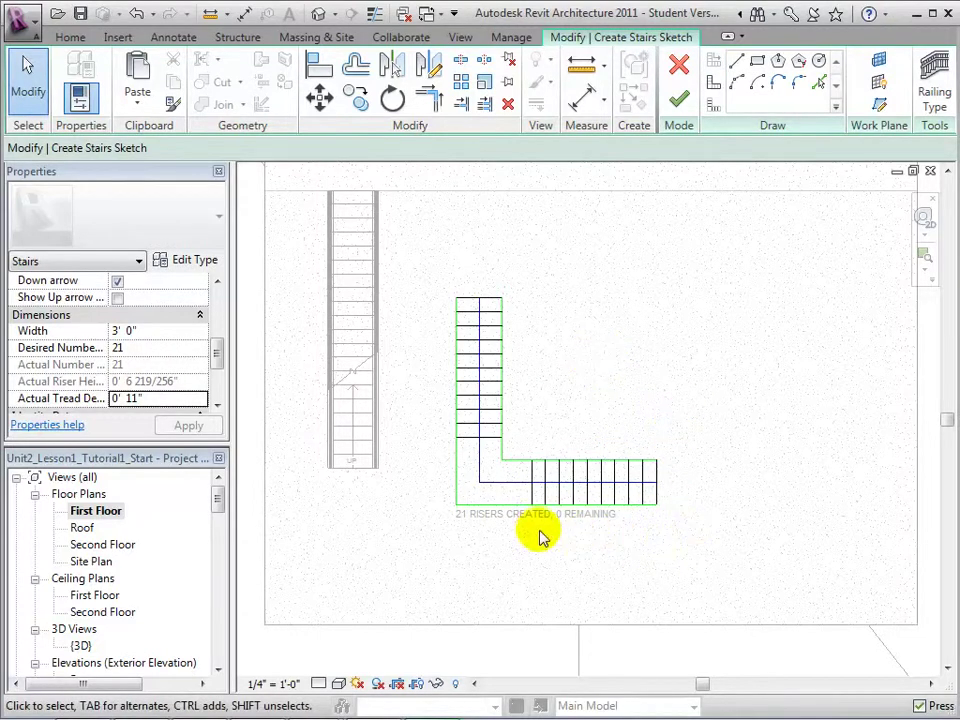
click(680, 100)
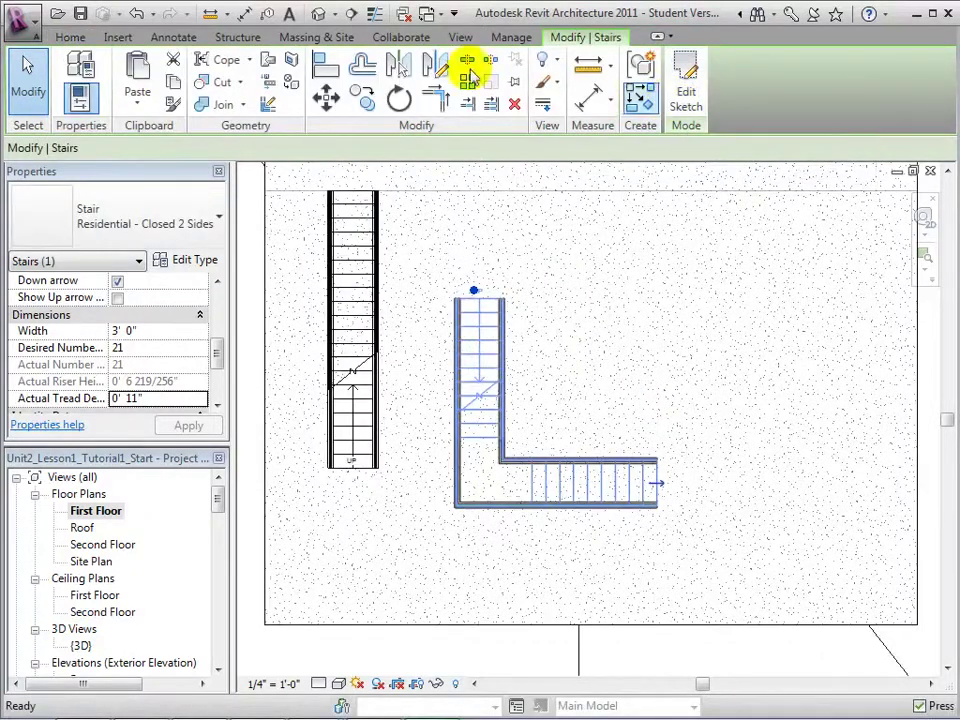
Inspect the new L-shaped stair in the default 3D view and return to the First Floor plan
click(322, 15)
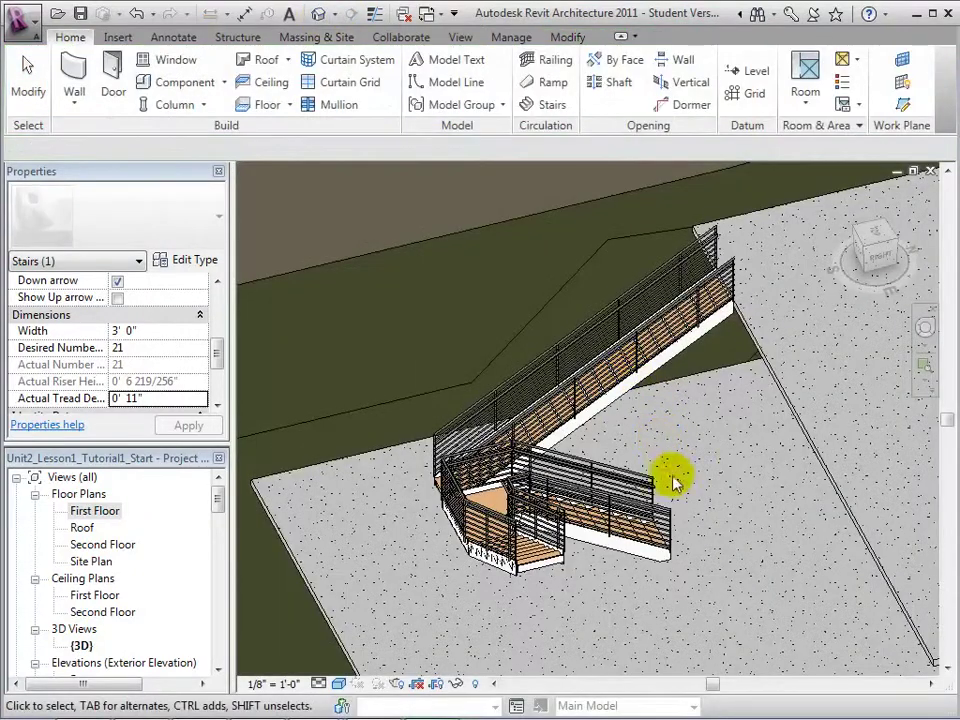
key(Escape)
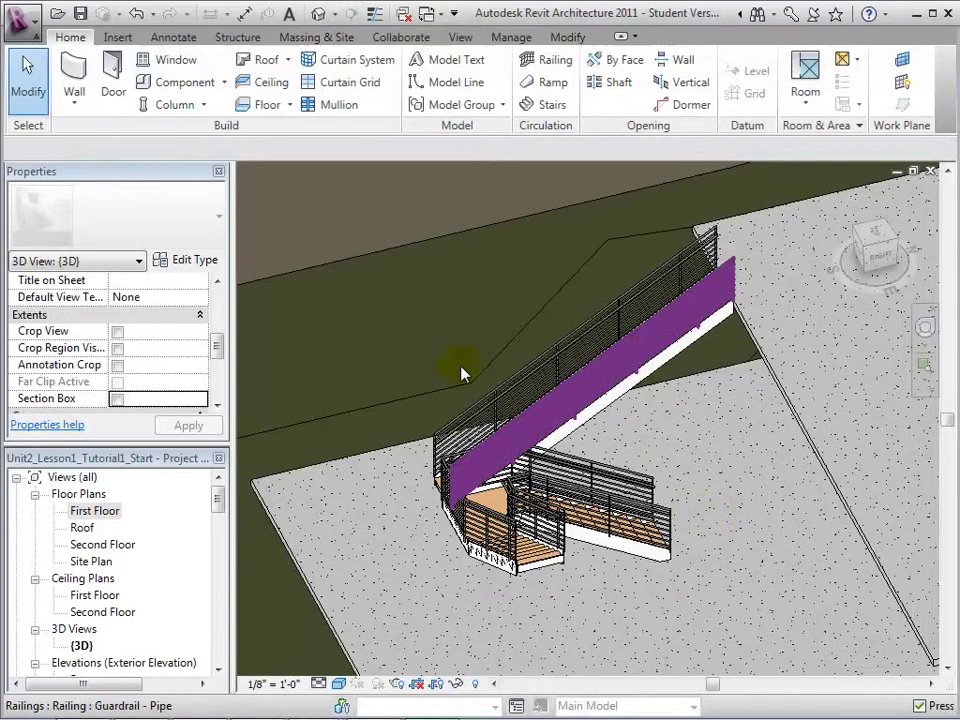
double_click(86, 512)
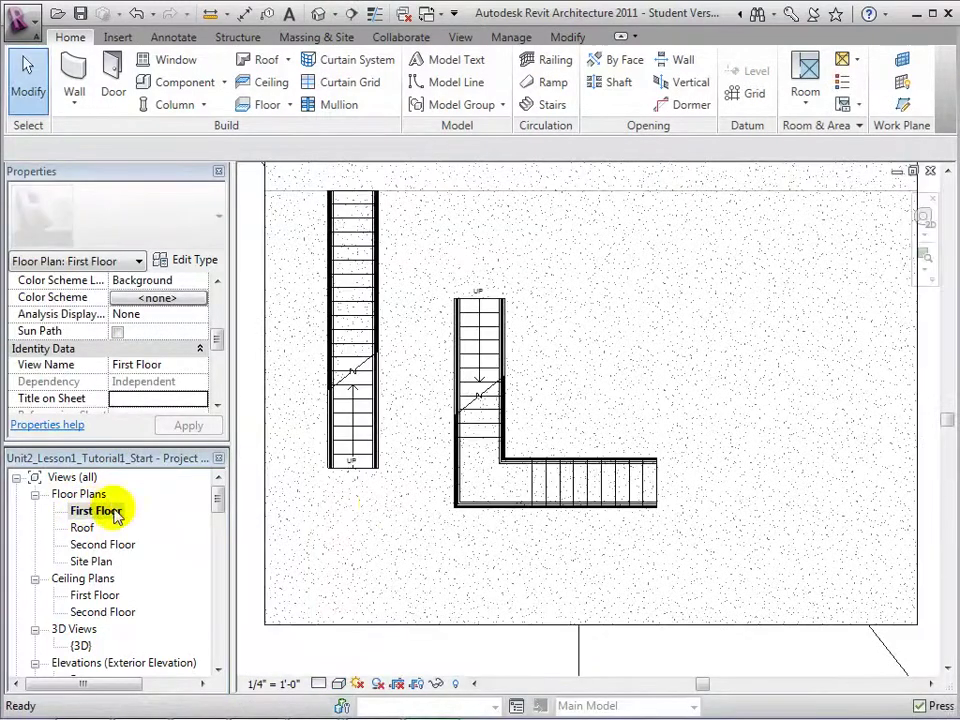
Flip the L-shaped stair's up direction and move it straight up in plan from its top riser's midpoint to the second-floor slab edge
click(582, 486)
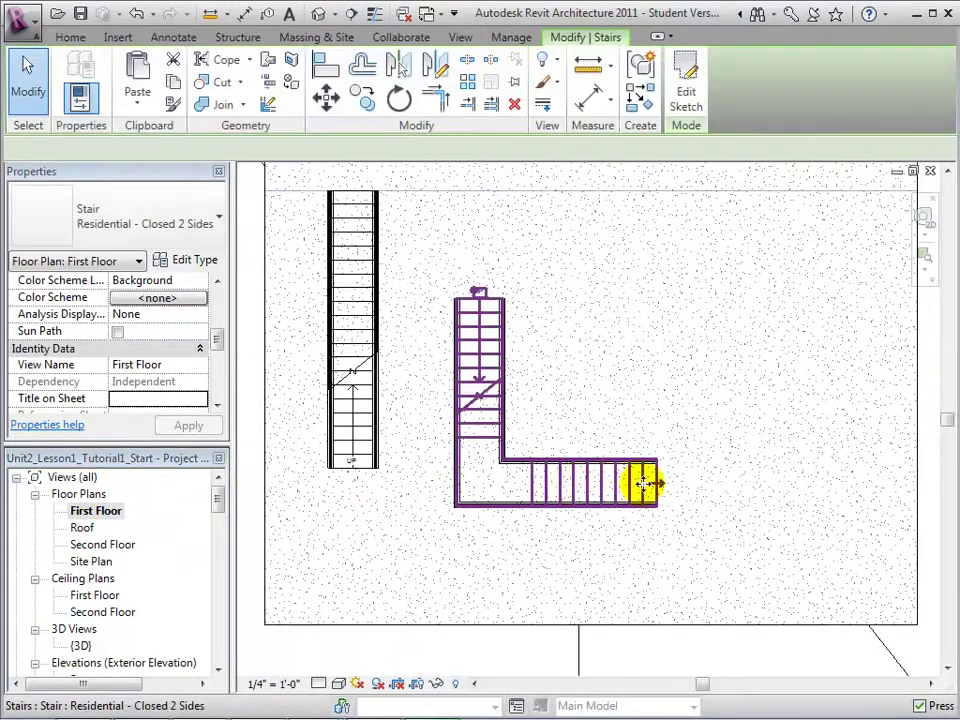
click(659, 485)
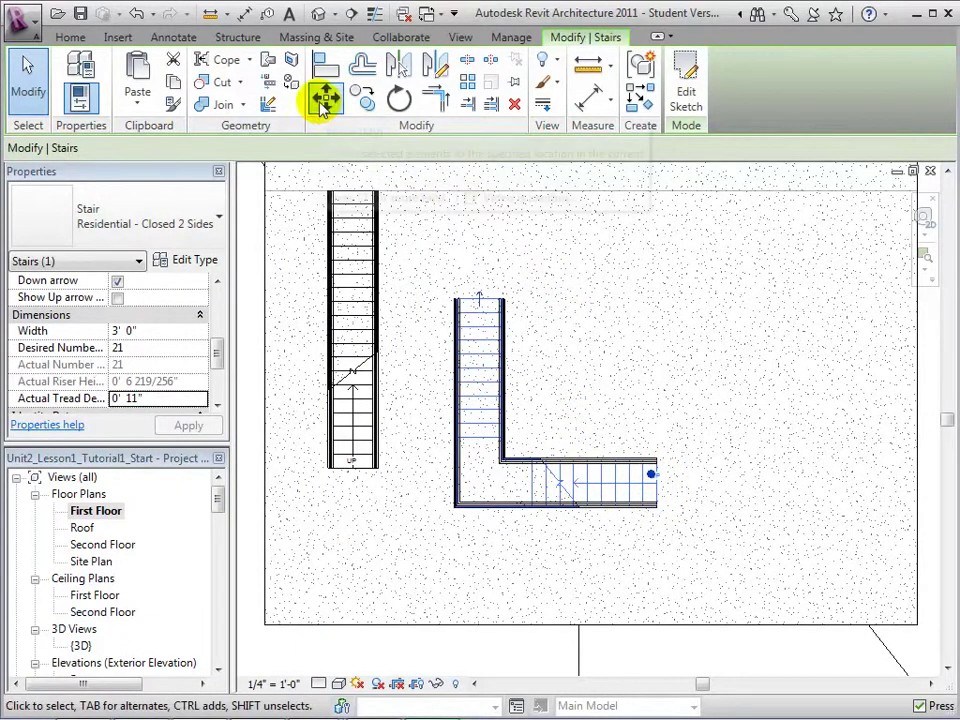
click(324, 99)
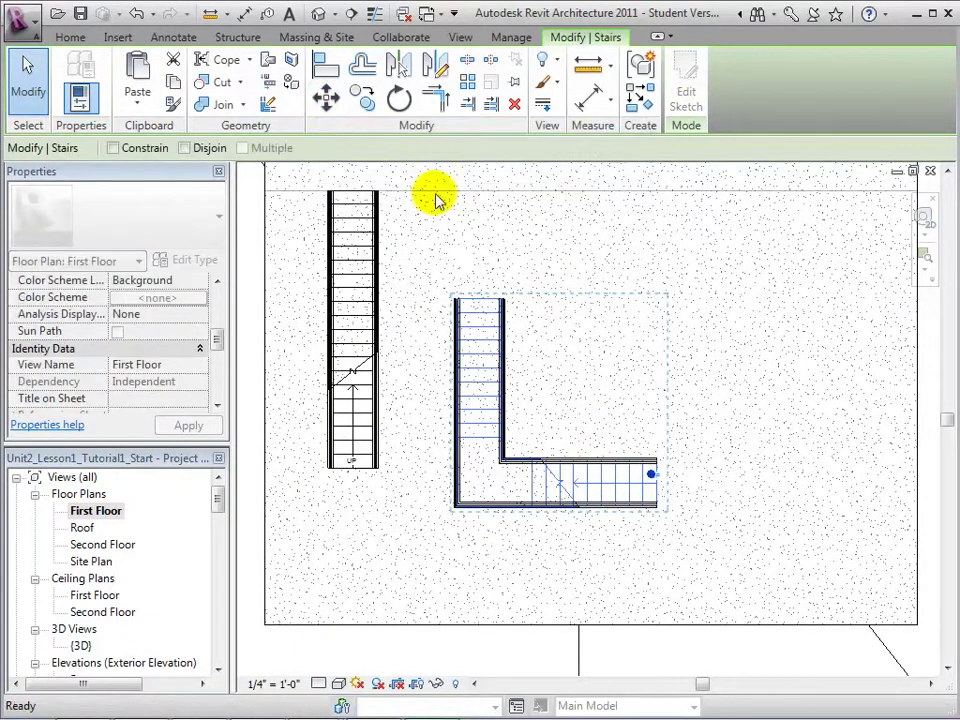
click(480, 299)
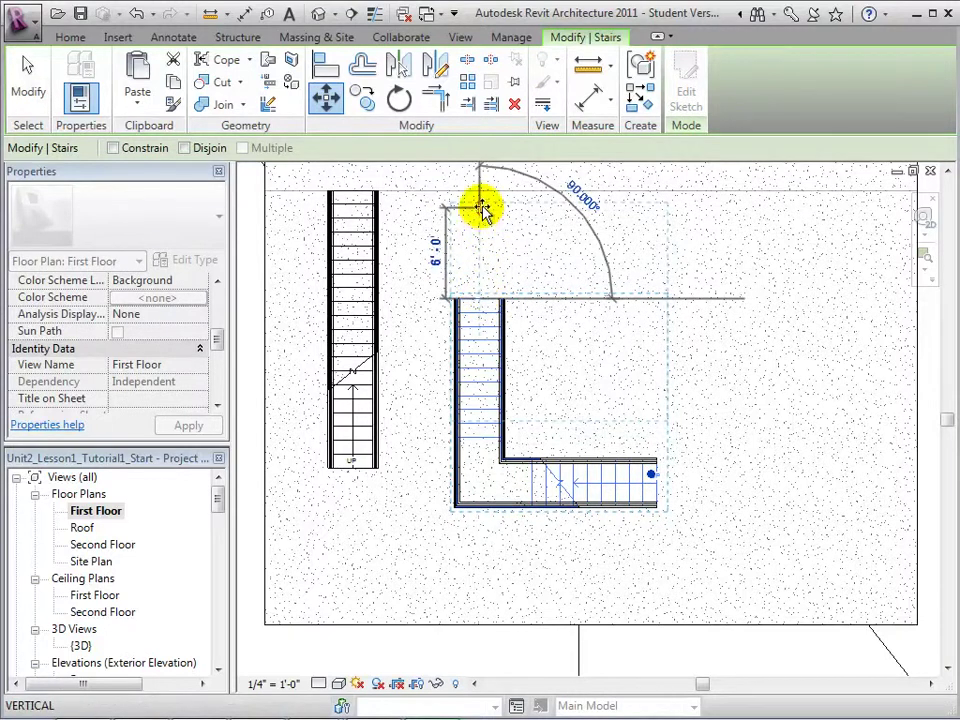
click(481, 193)
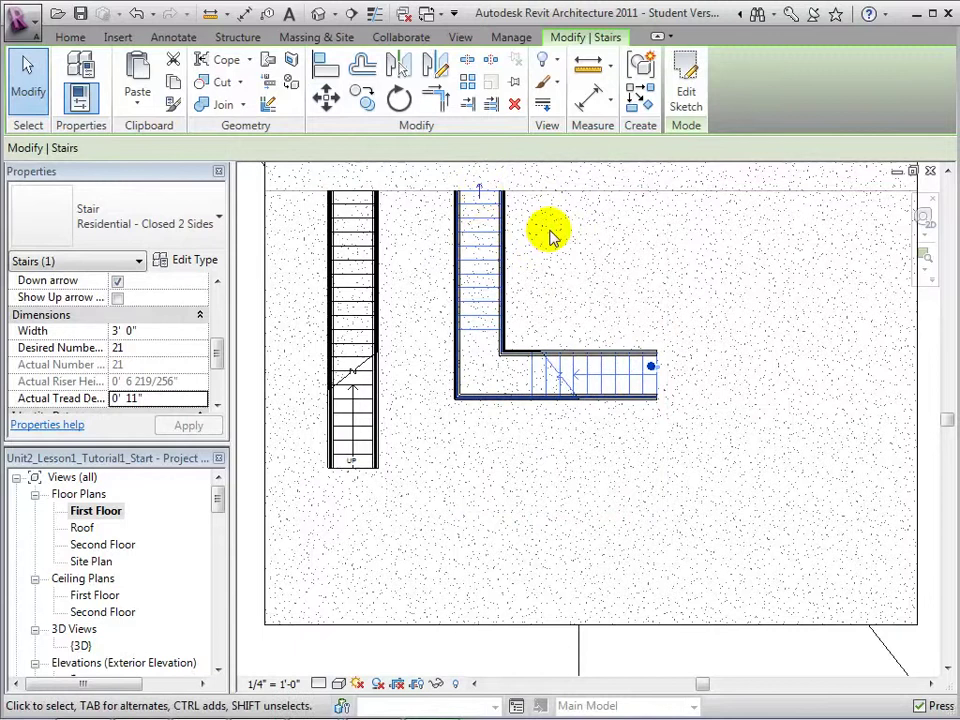
click(551, 237)
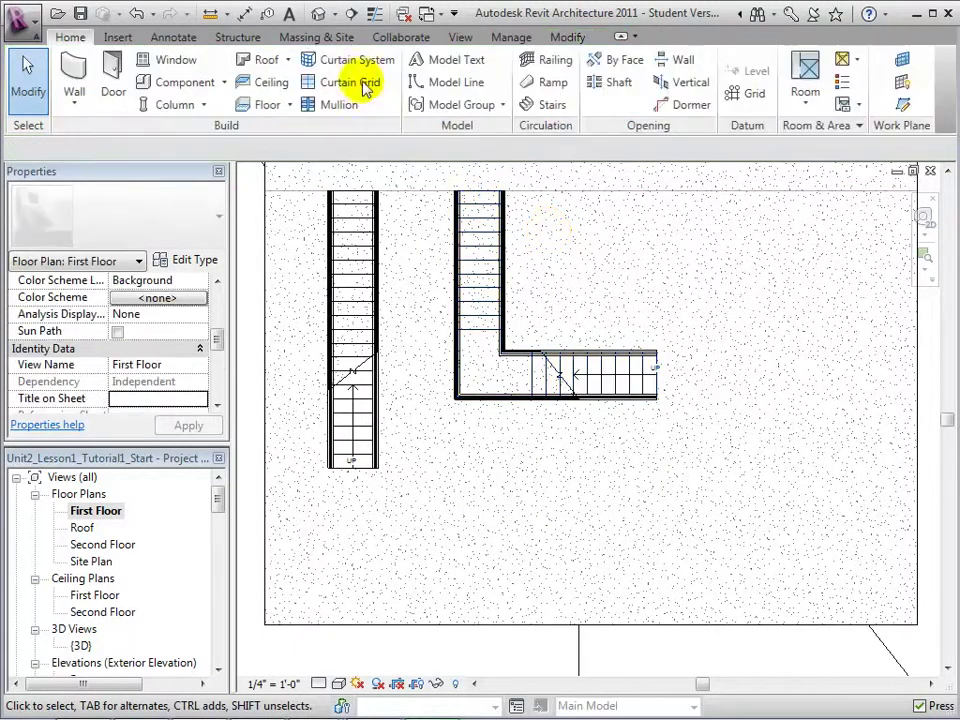
Inspect the flipped and moved L-shaped stair in the default 3D view
click(318, 18)
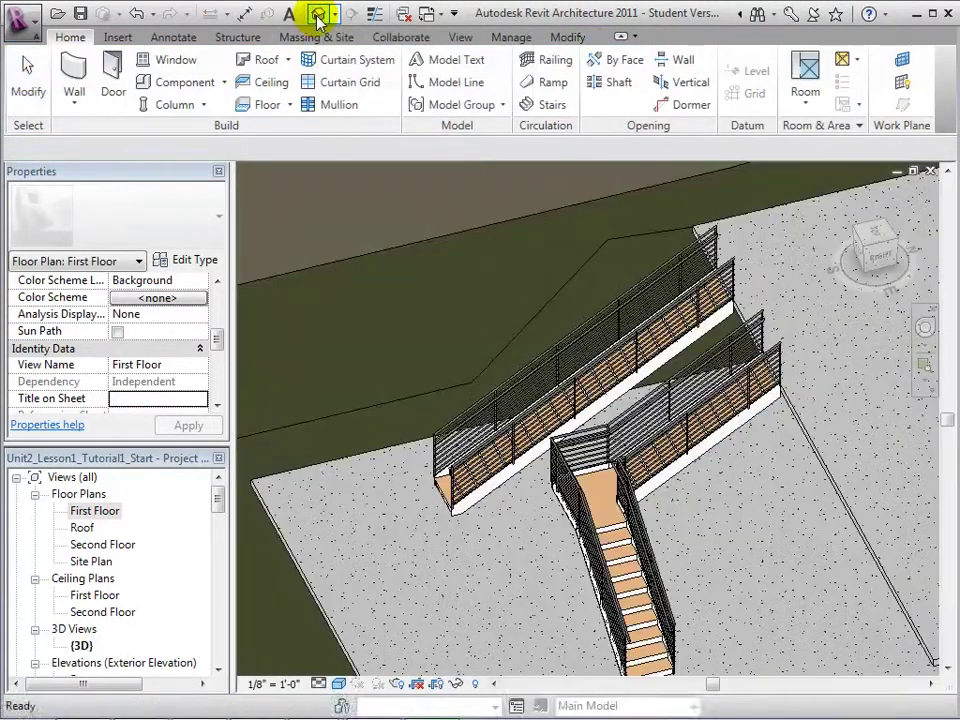
middle_drag(761, 546, 690, 457)
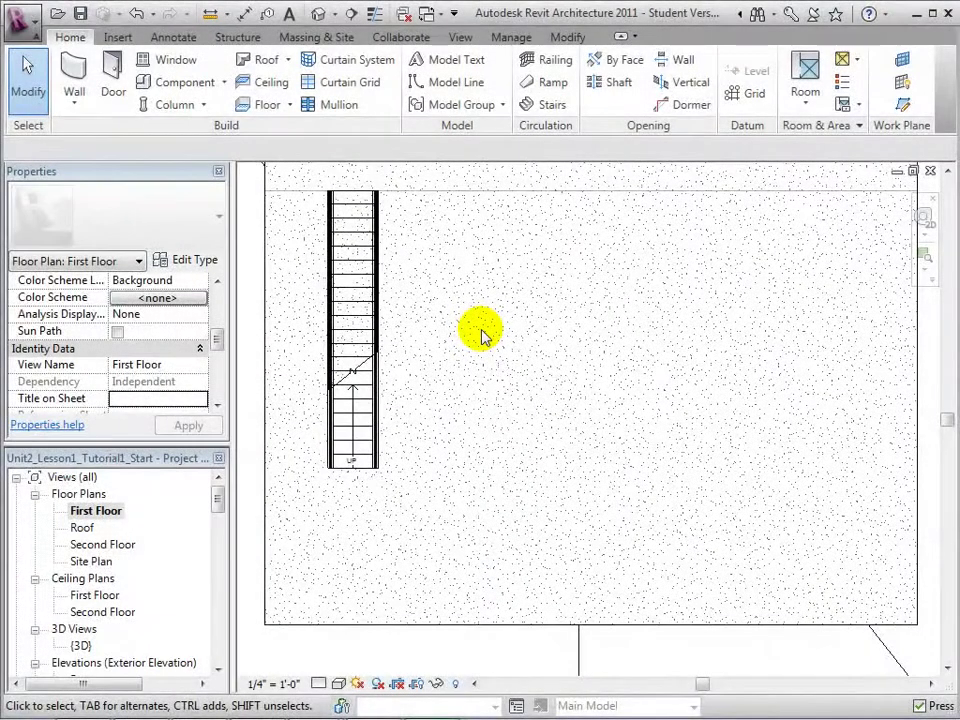
Create an L-shaped stair with a 10-riser run to the left about 8'-3" long and an offset 11-riser run up toward the slab
click(529, 105)
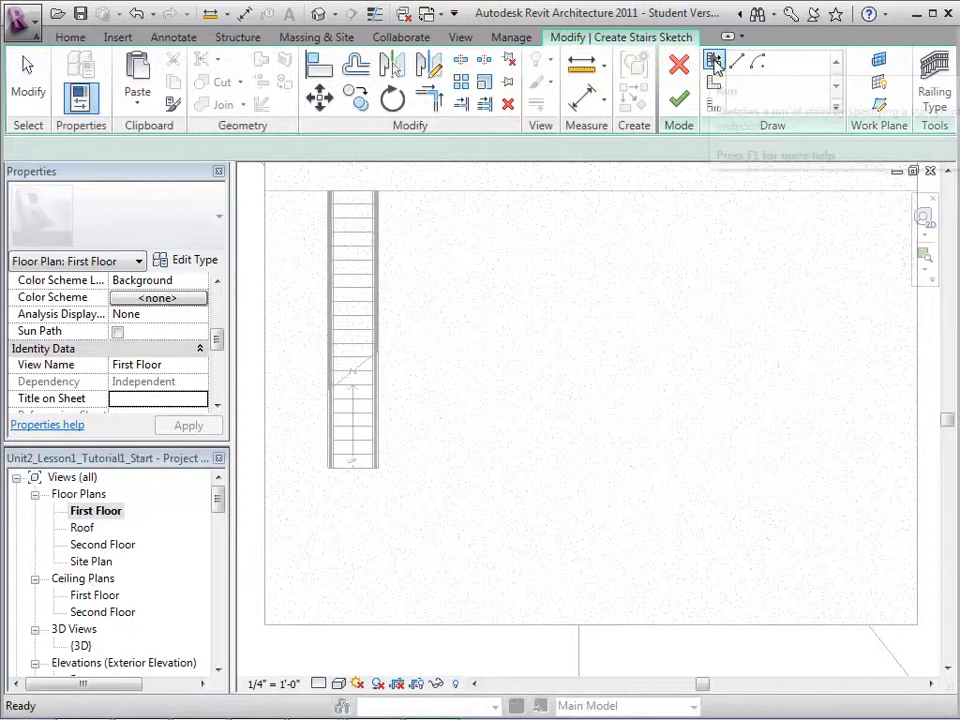
click(714, 63)
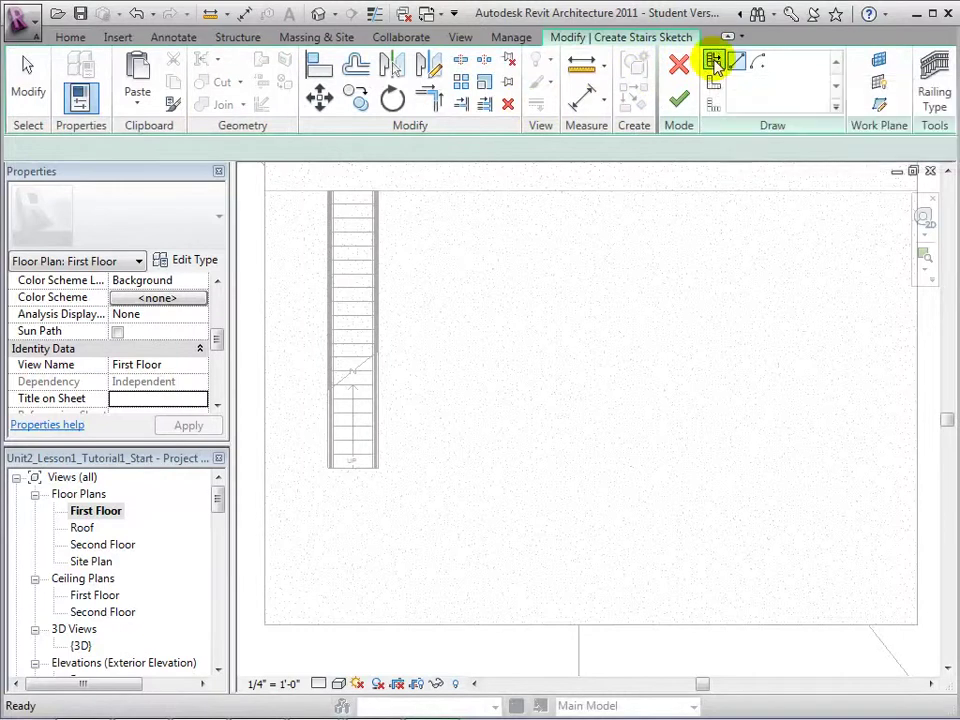
click(587, 431)
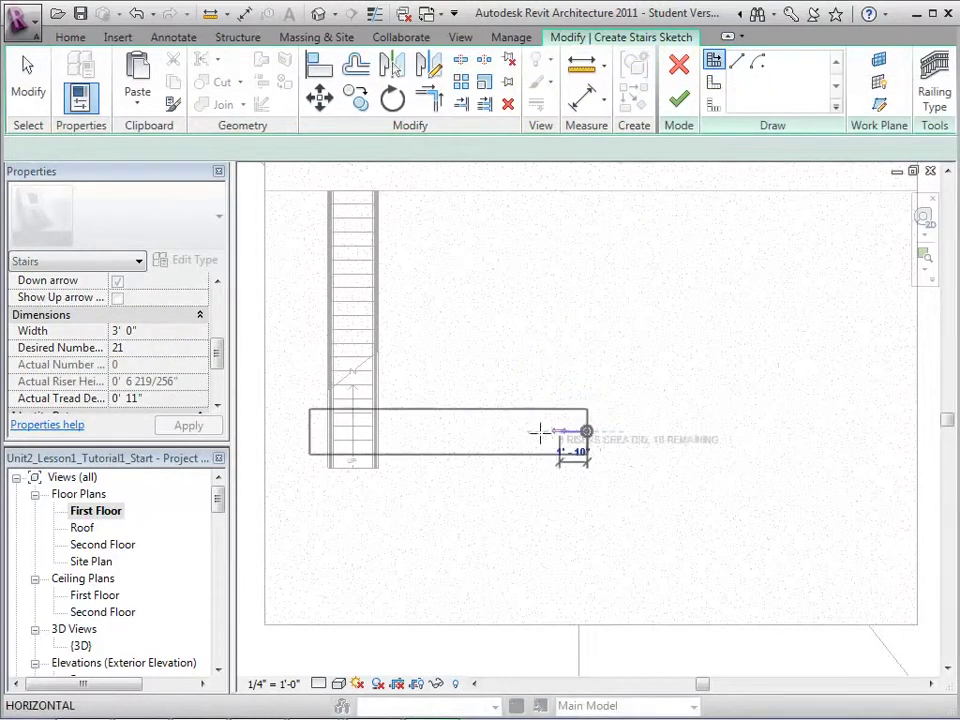
click(459, 431)
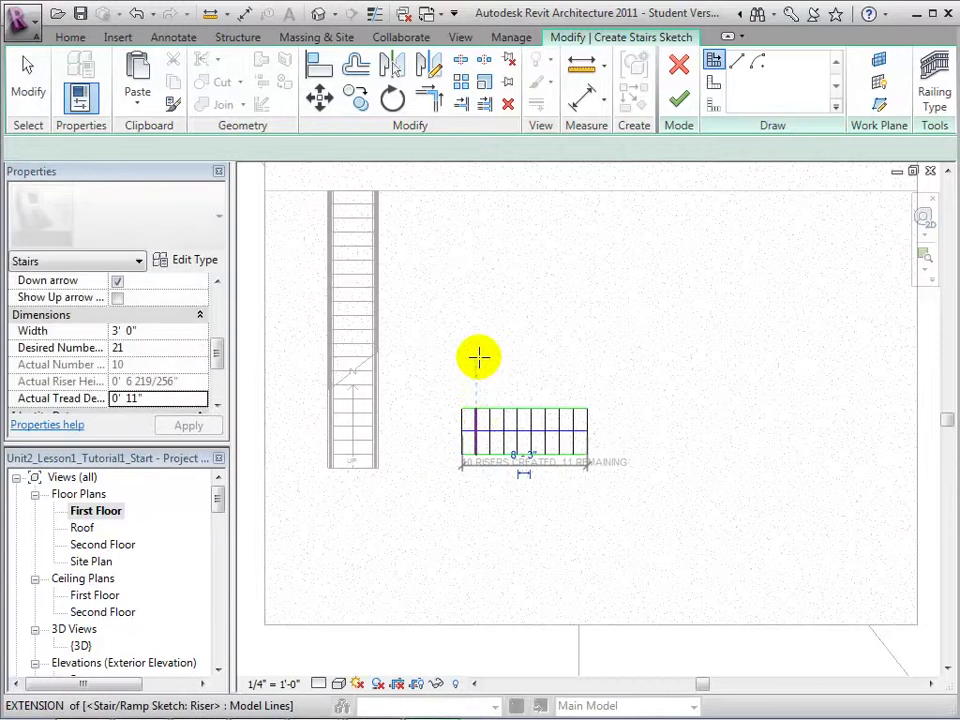
click(477, 368)
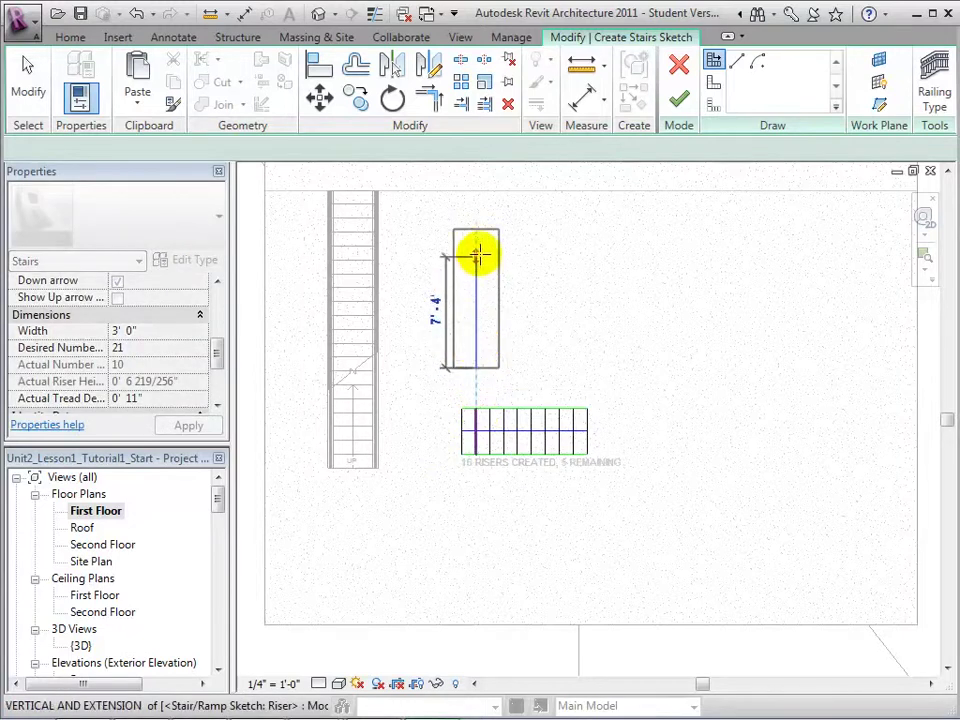
click(477, 232)
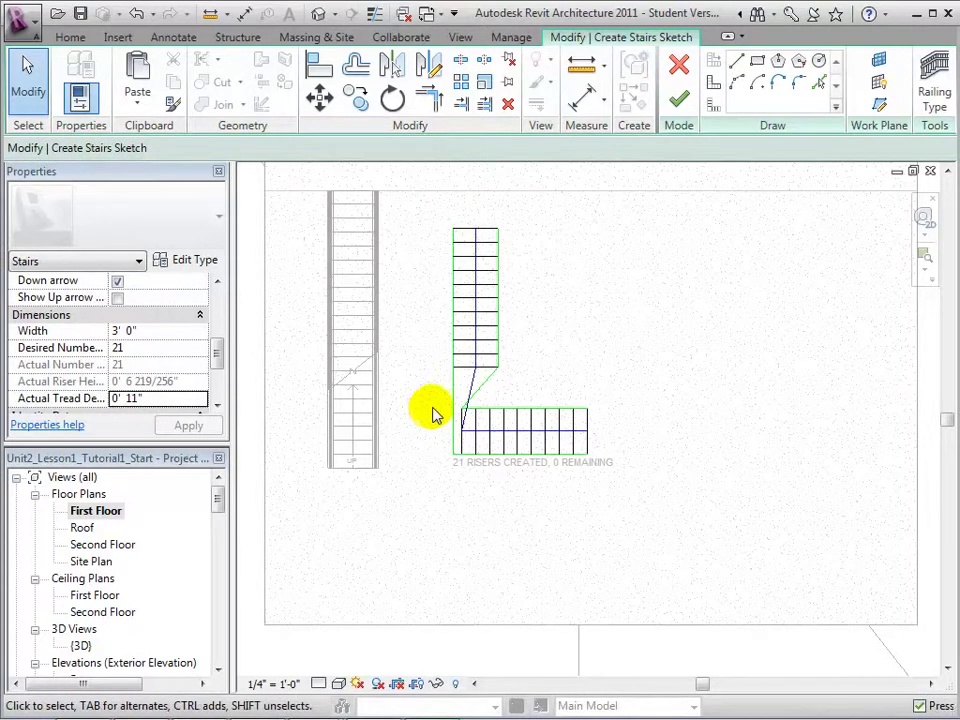
click(681, 100)
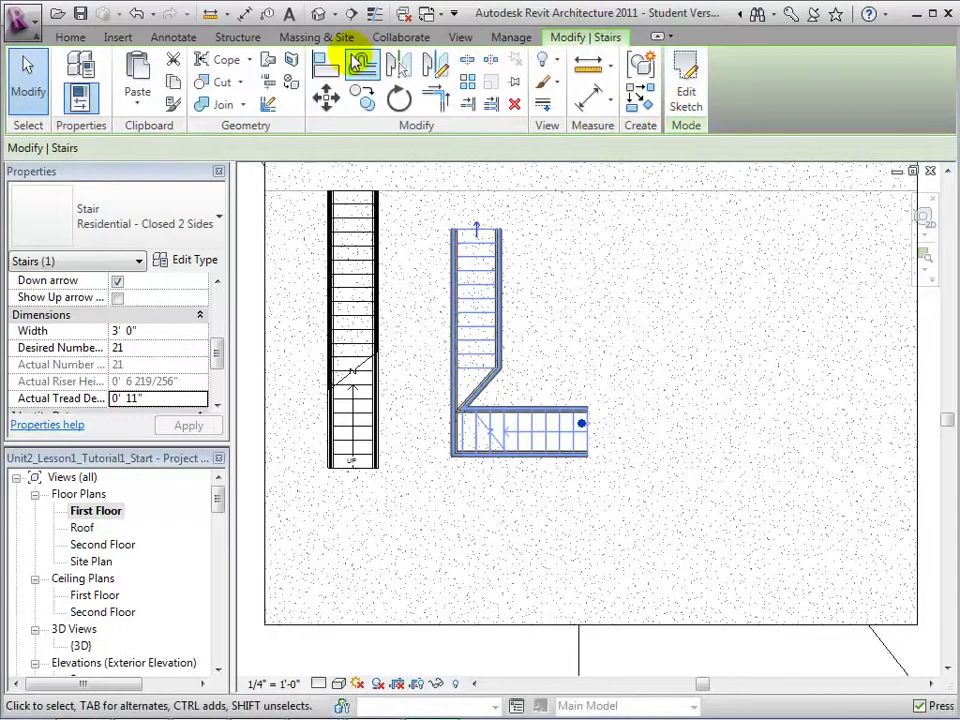
Inspect the angled landing of the new L-shaped stair from several sides in the 3D view
click(318, 14)
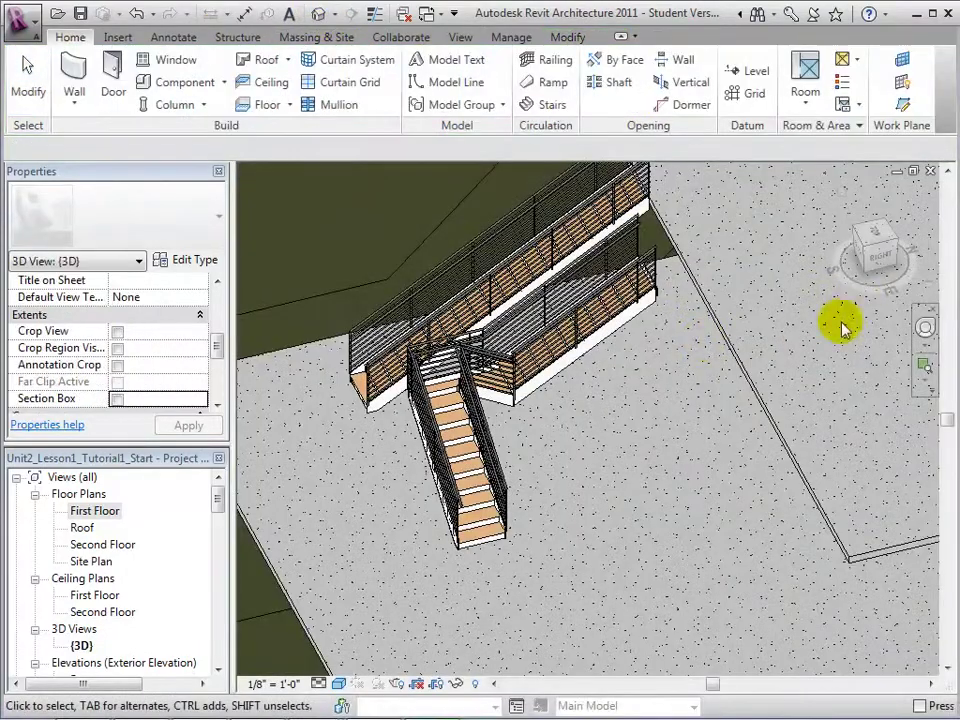
mouse_move(872, 268)
mouse_down()
mouse_move(872, 246)
mouse_move(888, 265)
mouse_up()
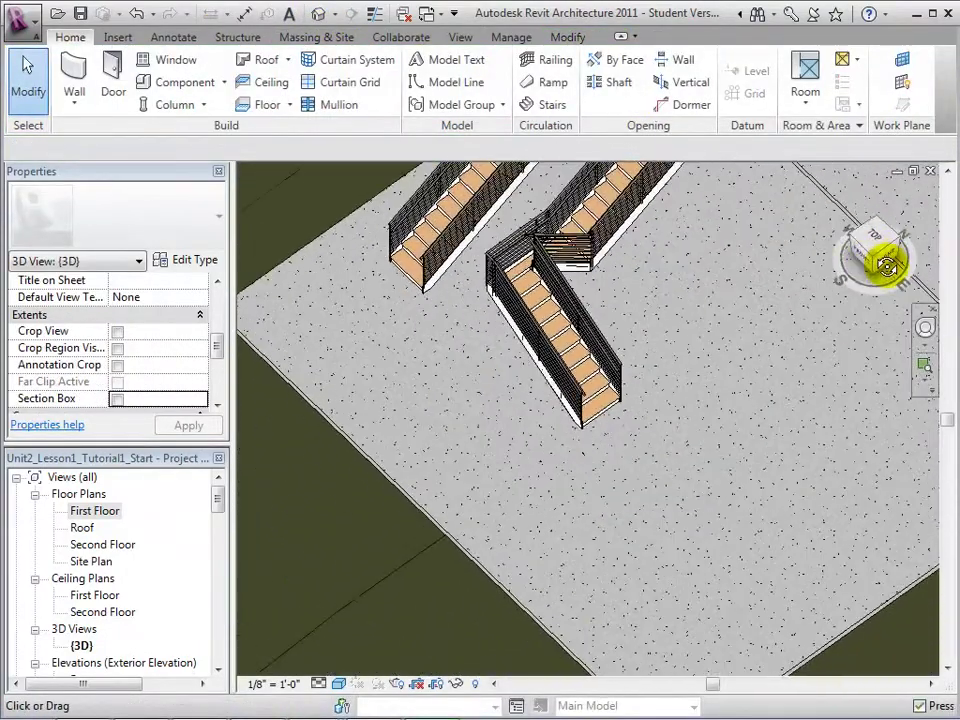
middle_drag(748, 292, 731, 462)
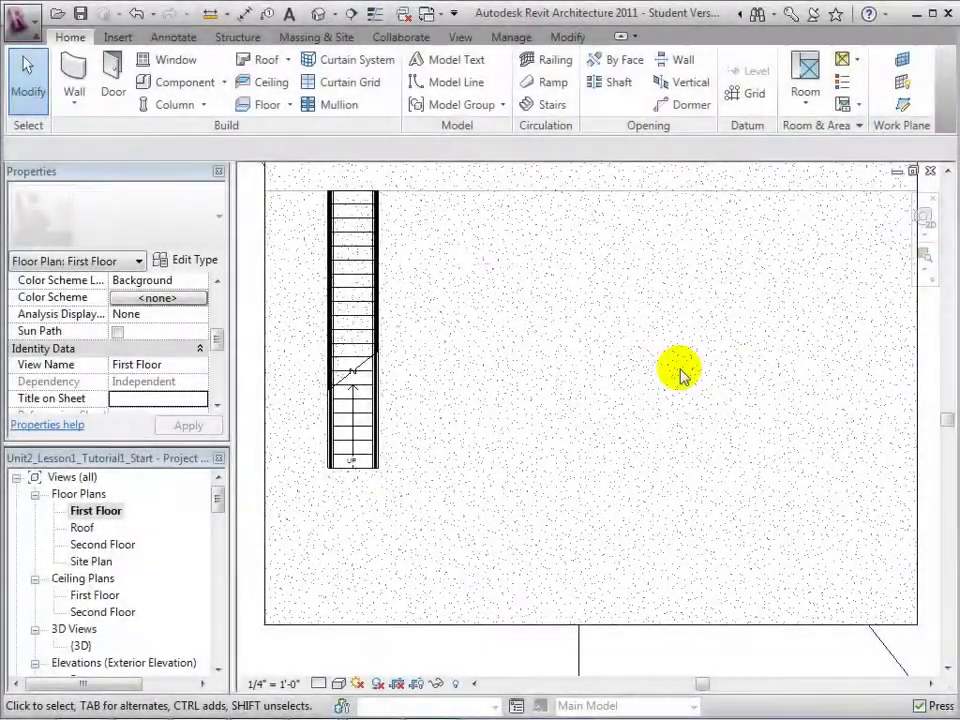
Create a U-shaped stair beside the straight stair, with an 8-riser run down about 6'-5" long and a parallel 13-riser run up, and view it in 3D
click(552, 106)
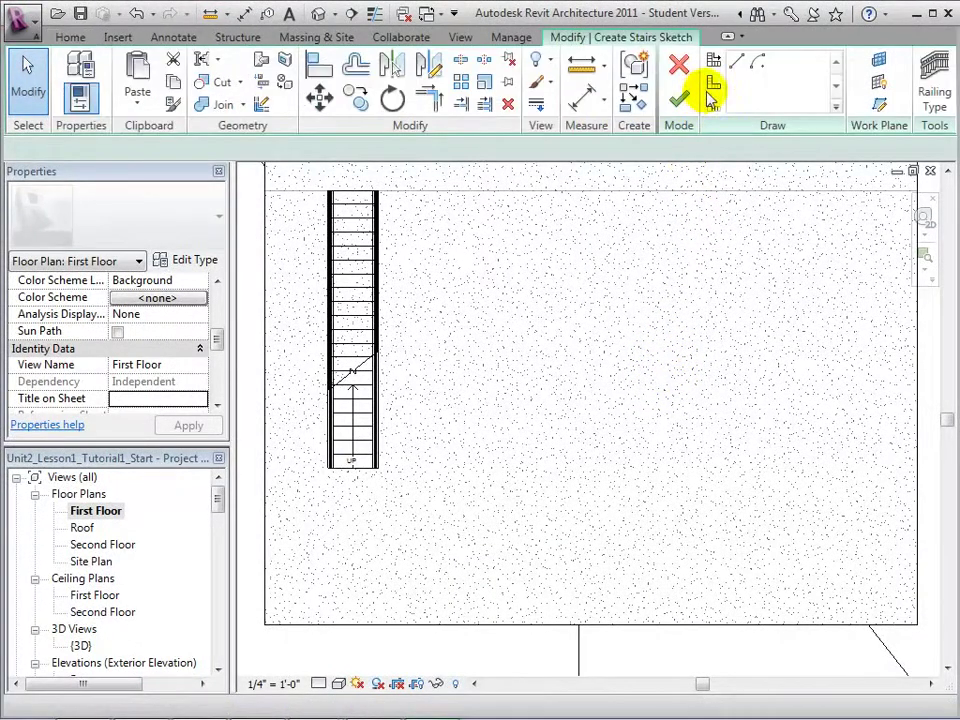
click(713, 62)
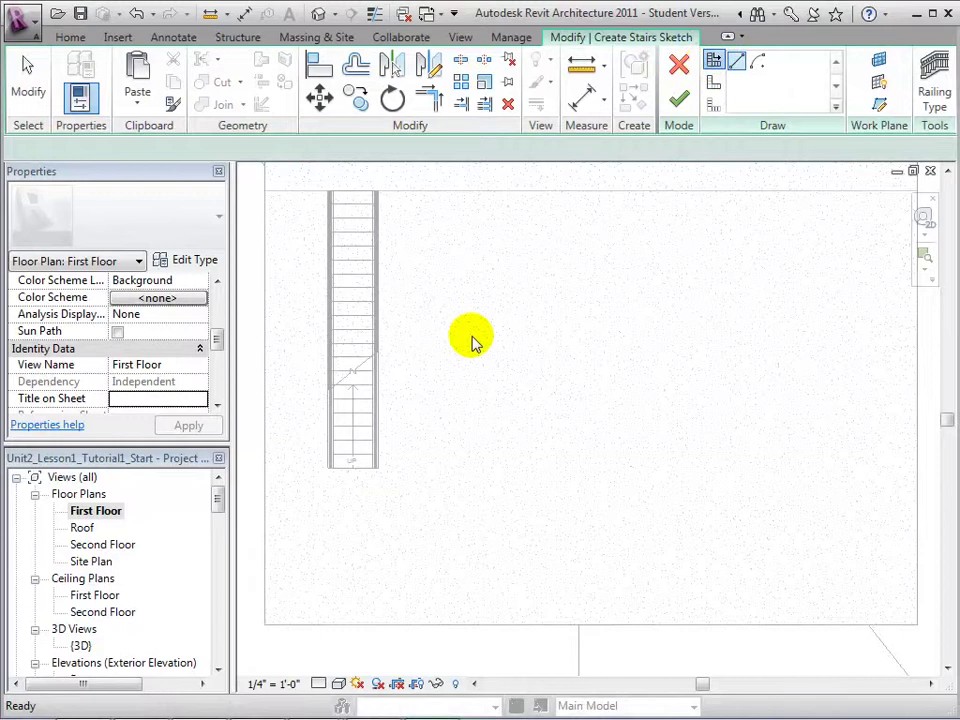
click(452, 303)
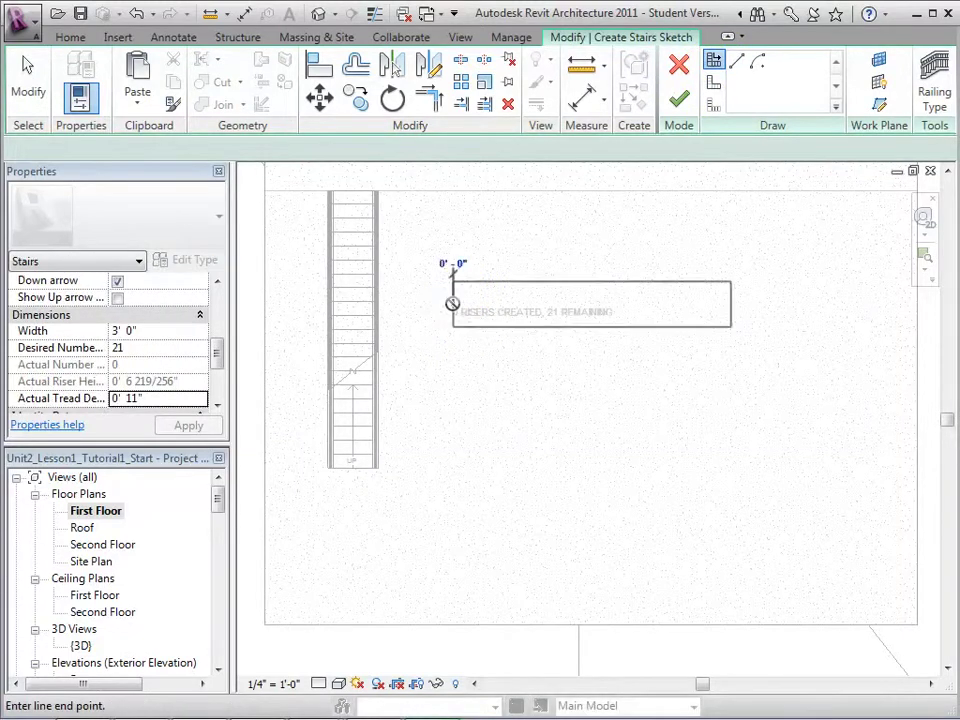
click(453, 405)
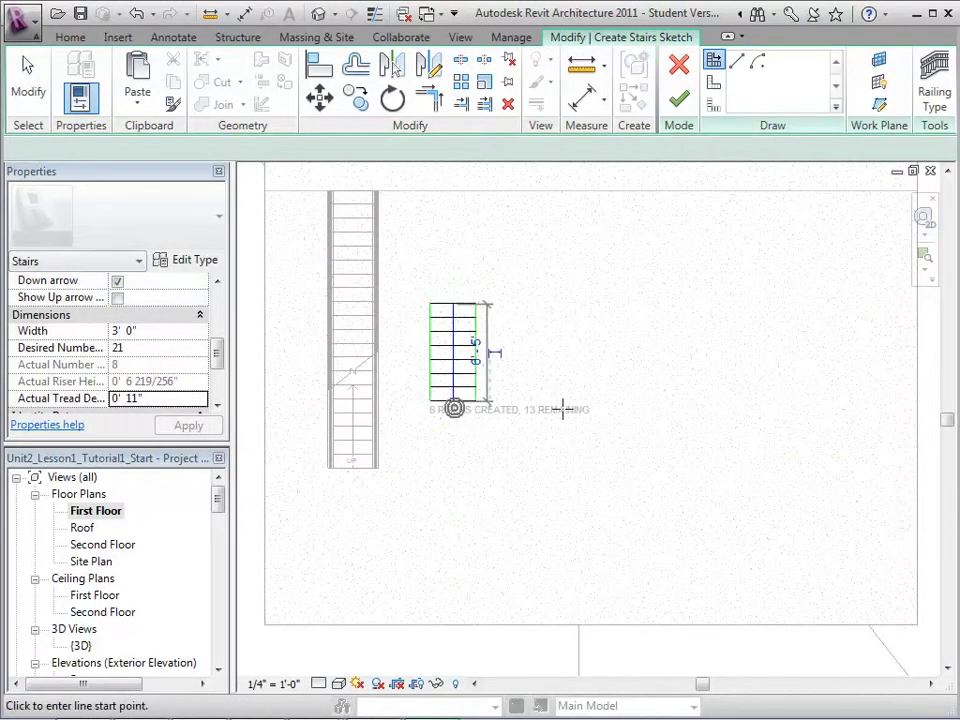
click(569, 401)
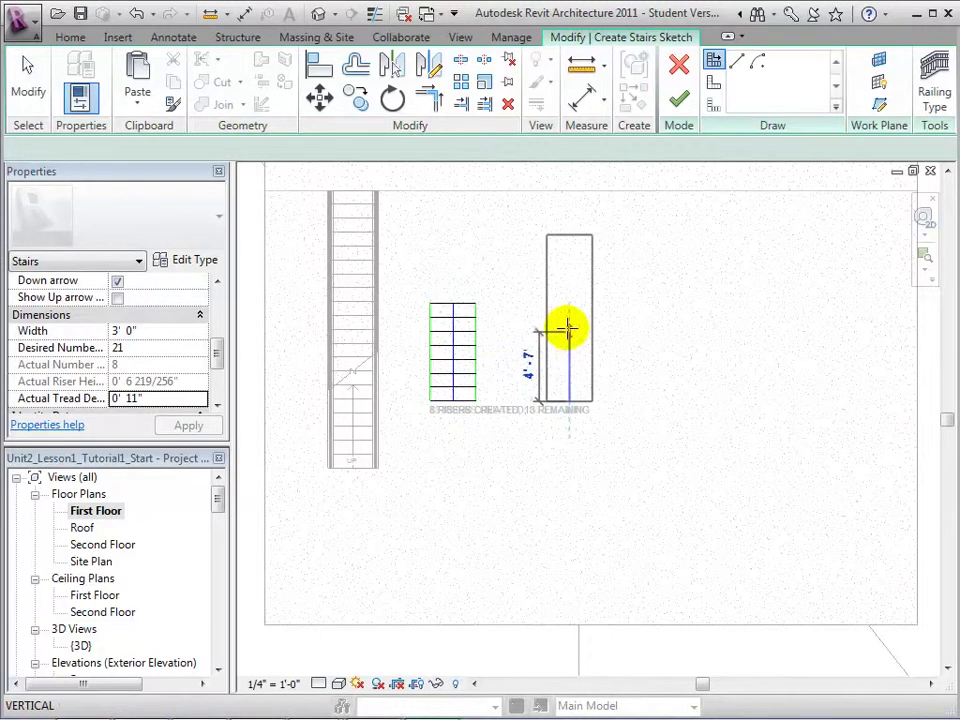
click(569, 235)
key(Escape)
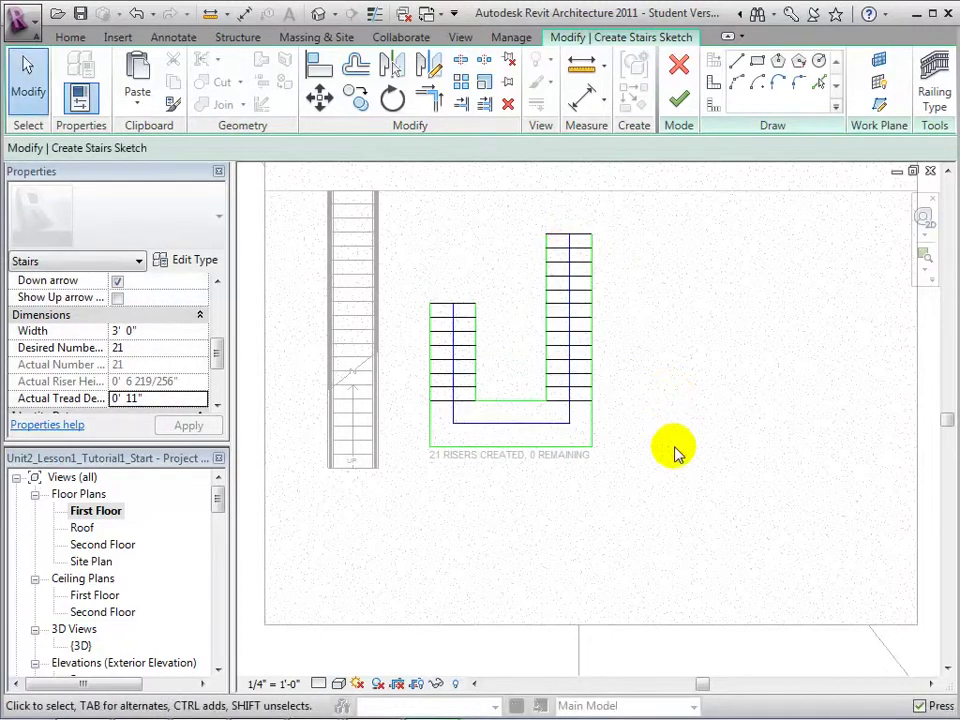
click(678, 104)
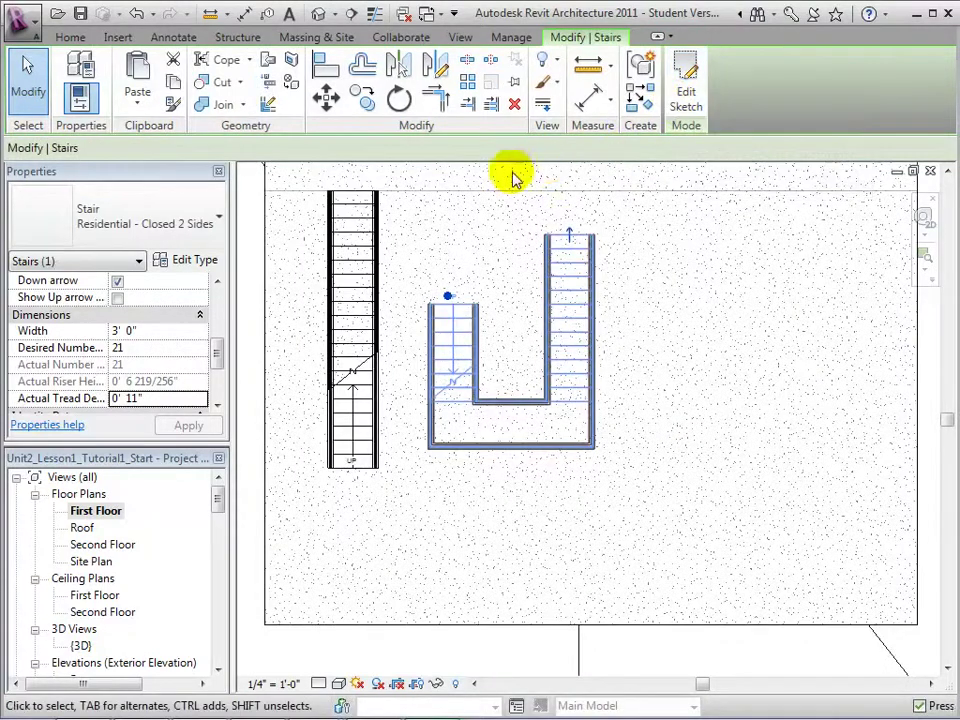
click(318, 15)
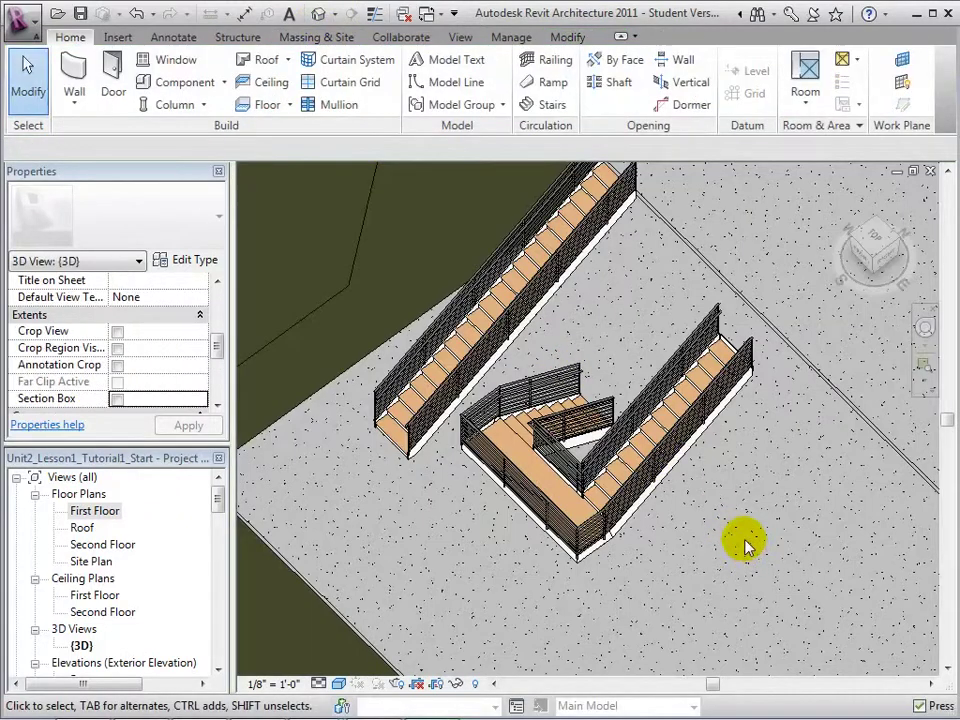
Move the U-shaped stair straight up in plan from its top riser's midpoint to the second-floor slab edge and check it in 3D
double_click(100, 511)
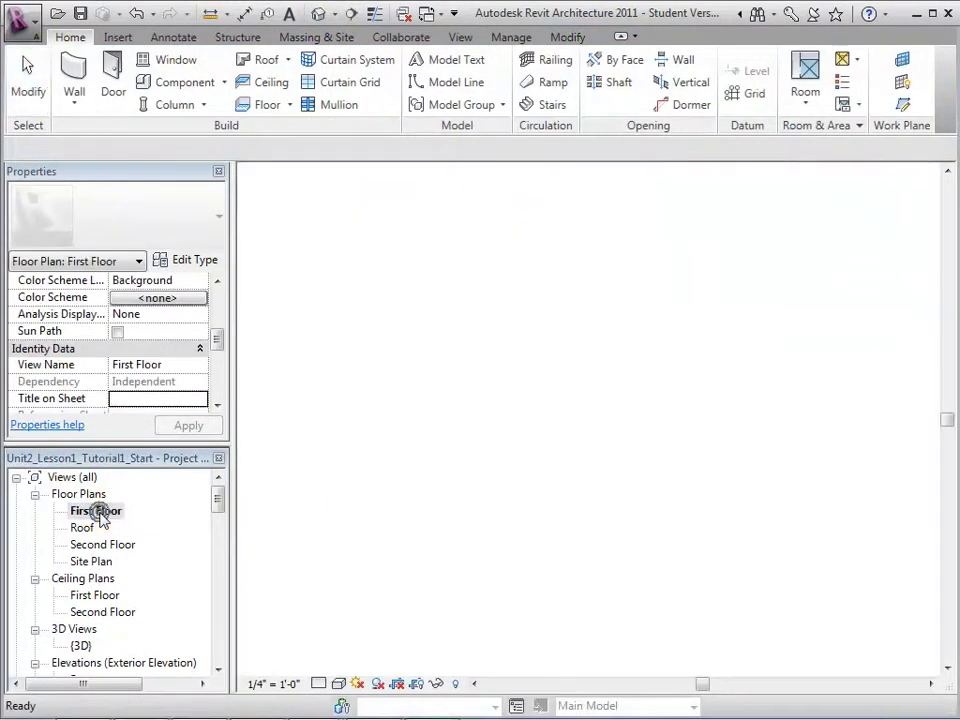
click(566, 345)
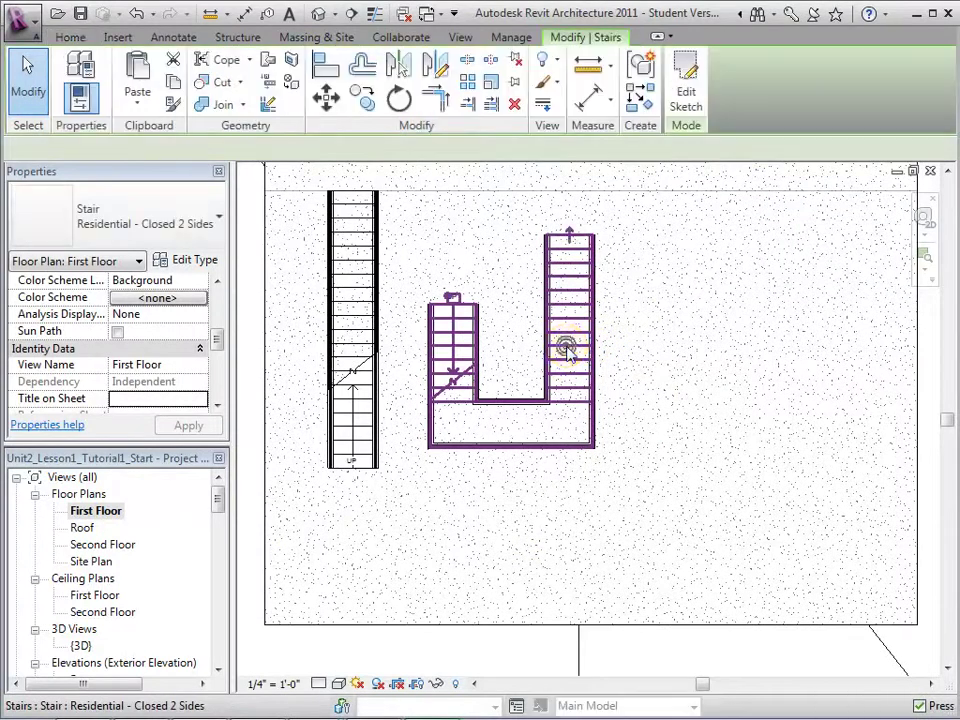
click(326, 96)
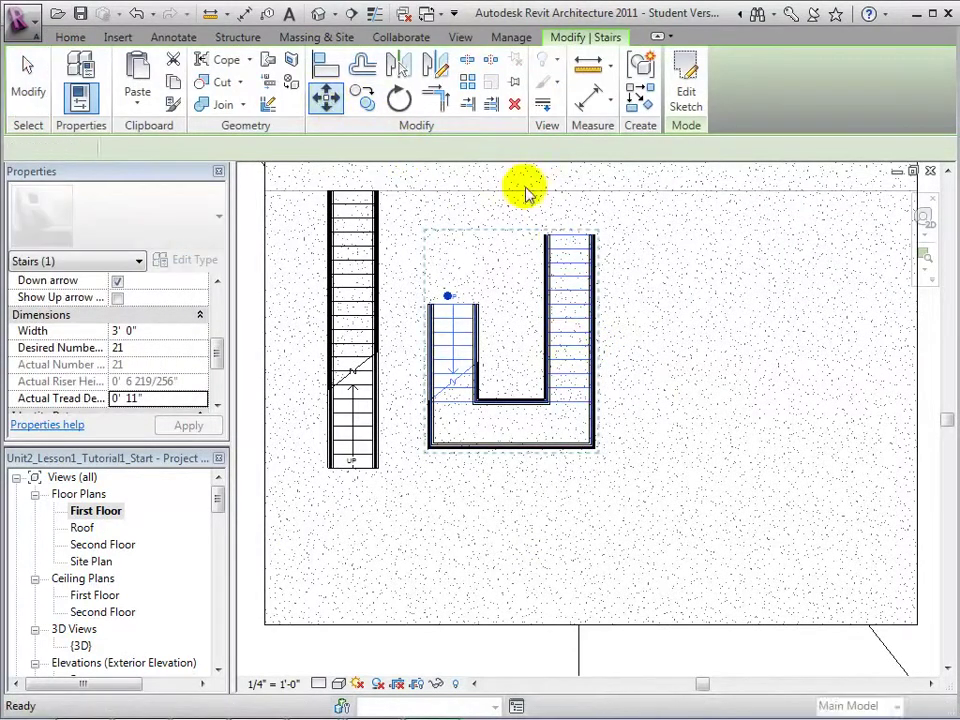
click(568, 241)
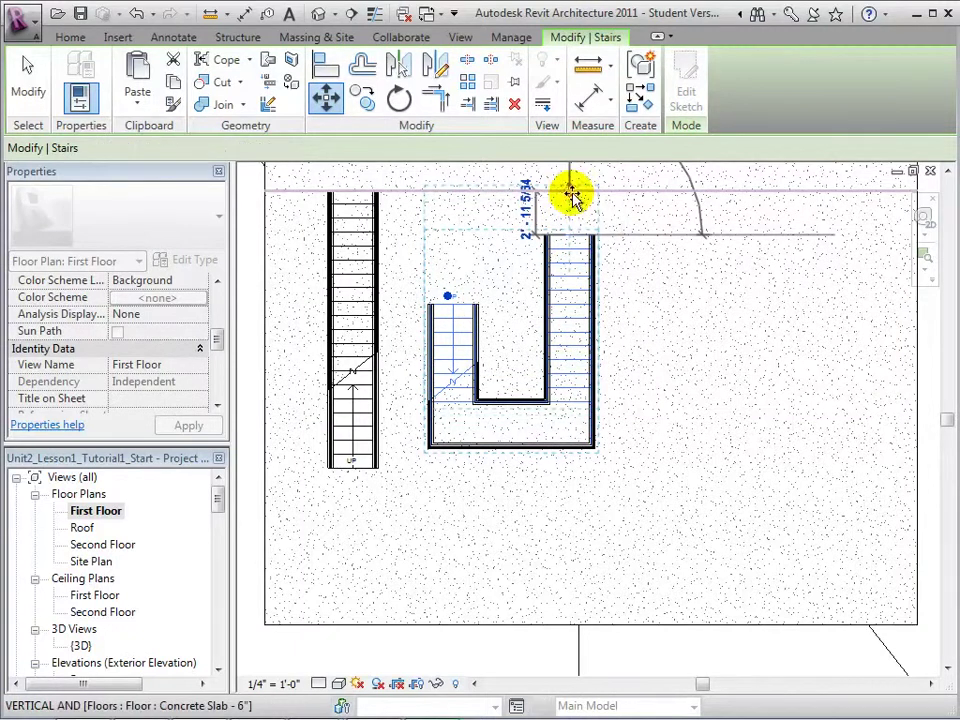
click(572, 194)
click(668, 396)
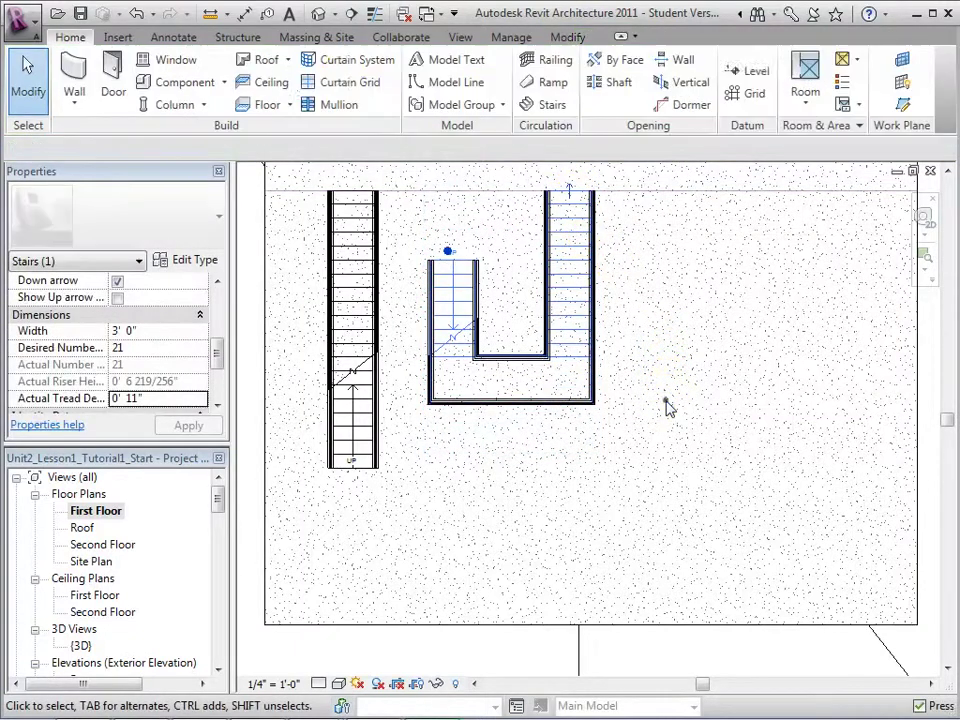
click(318, 15)
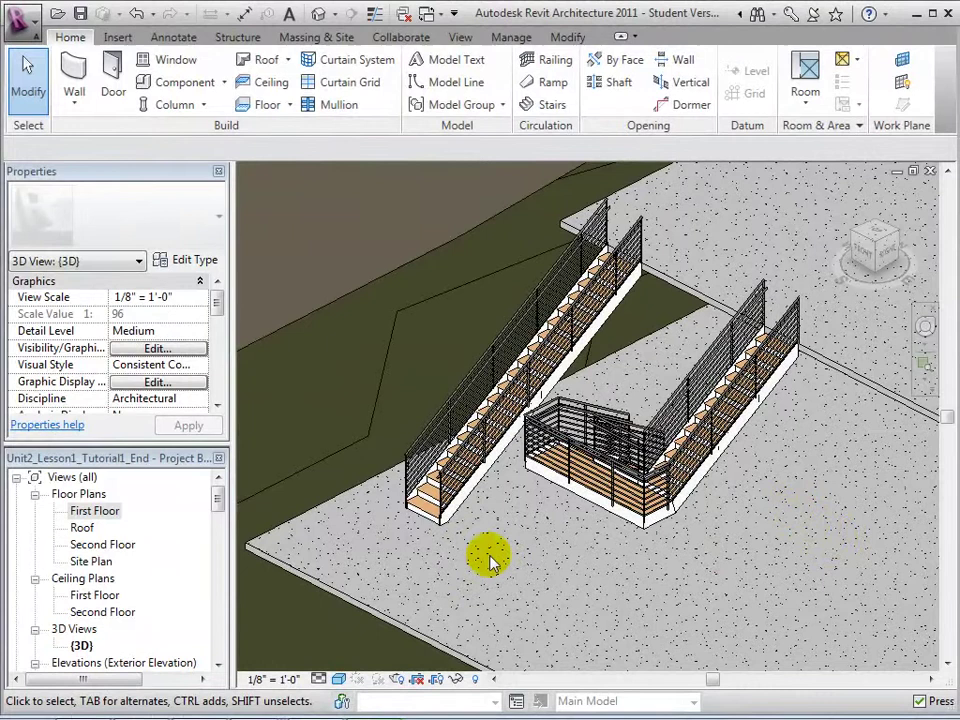
Start a ramp in the First Floor plan with First Floor as its top level and a top offset of 3'
double_click(88, 515)
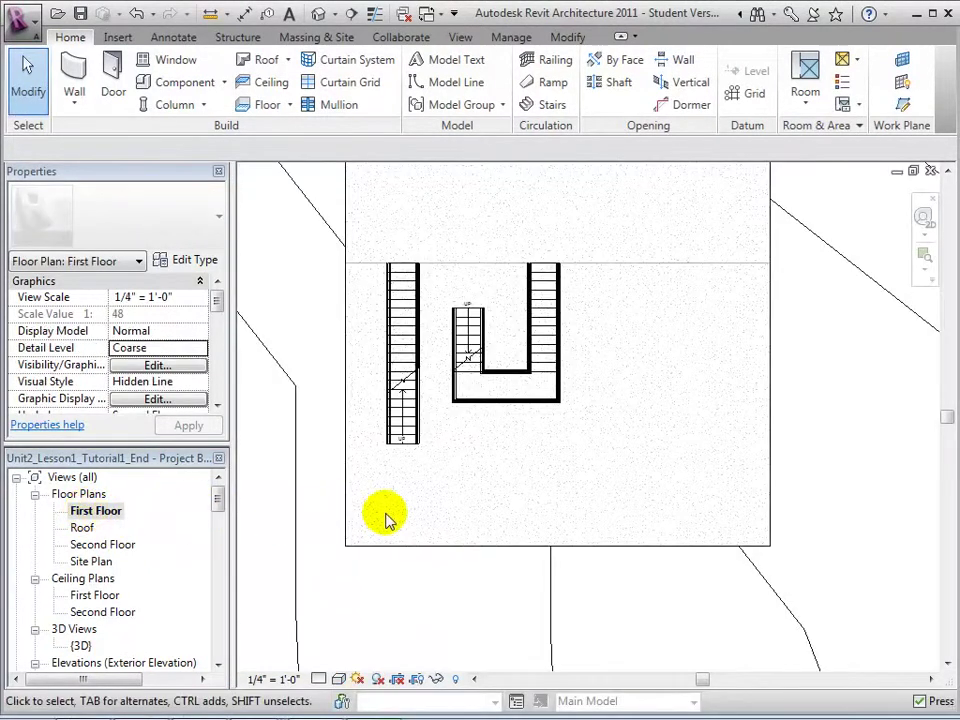
click(553, 86)
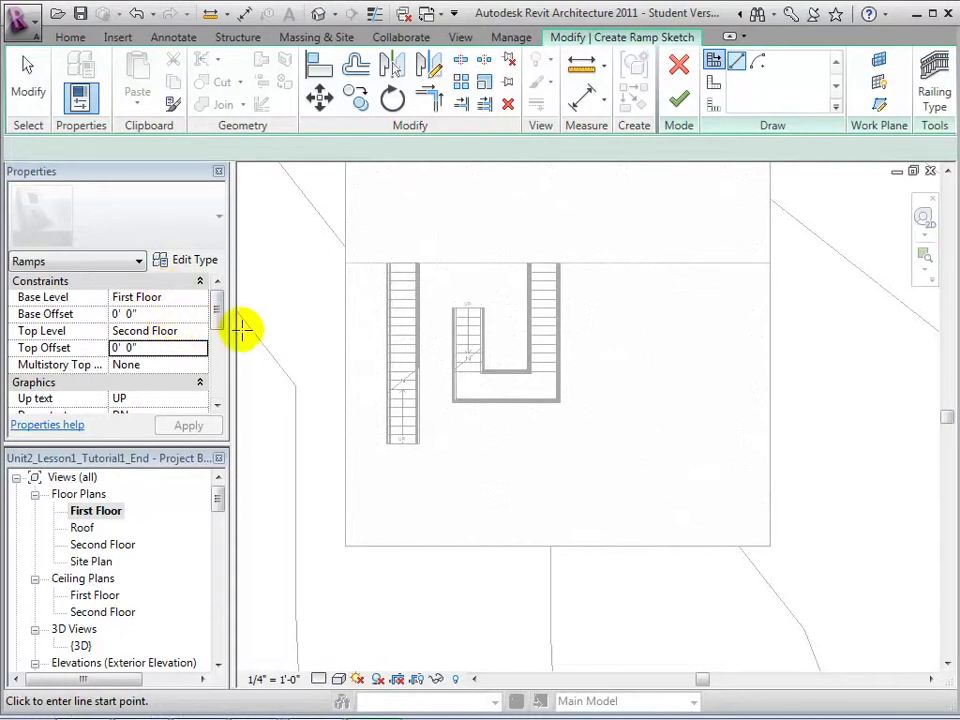
click(176, 331)
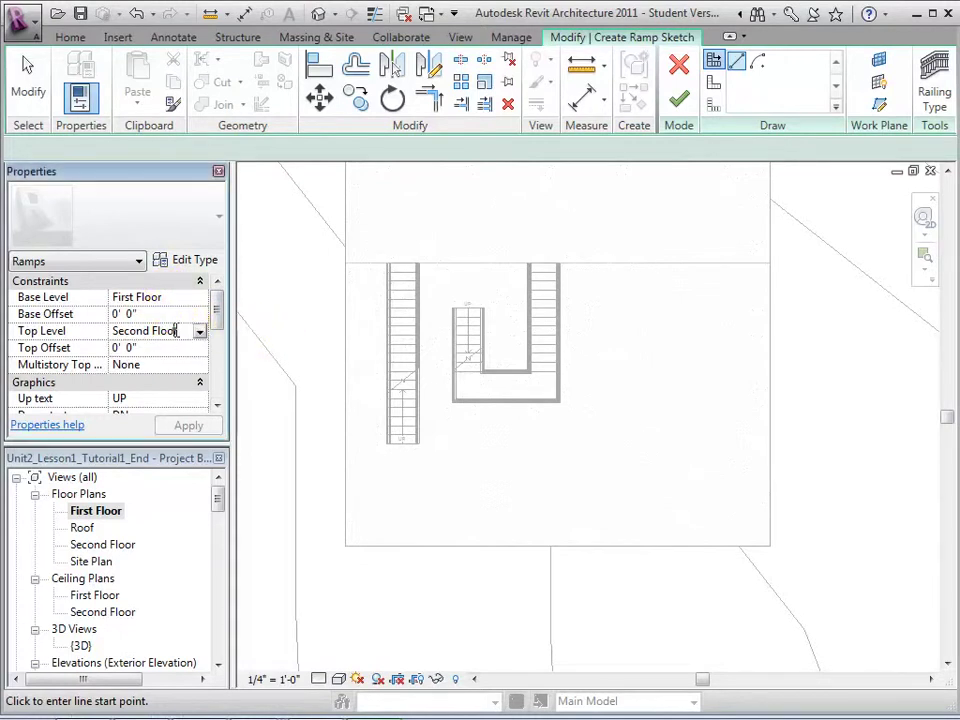
click(201, 331)
click(150, 361)
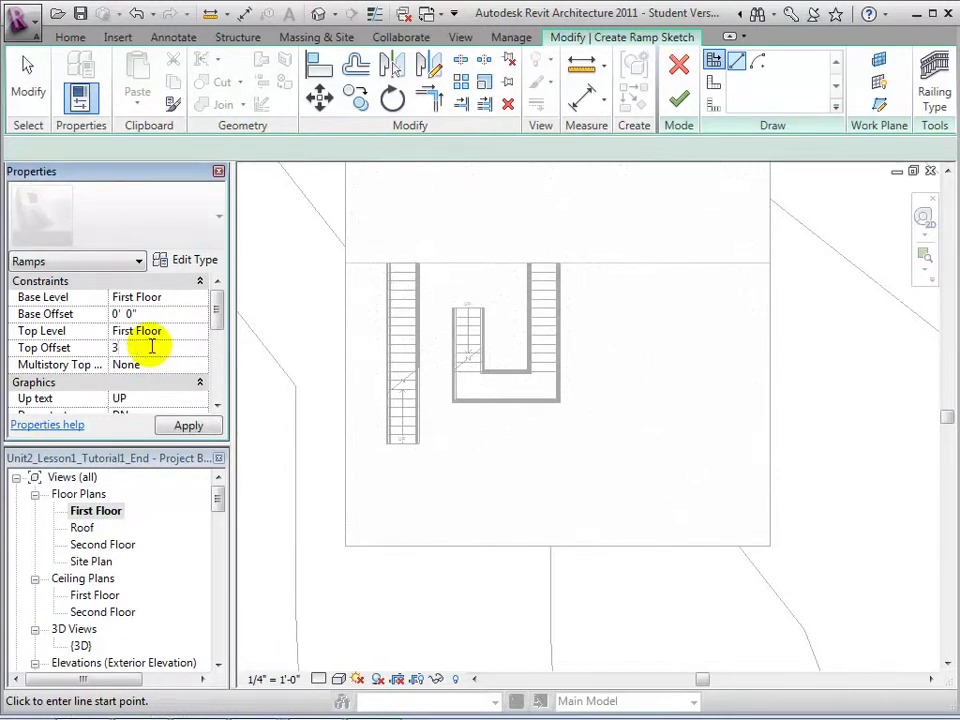
click(188, 426)
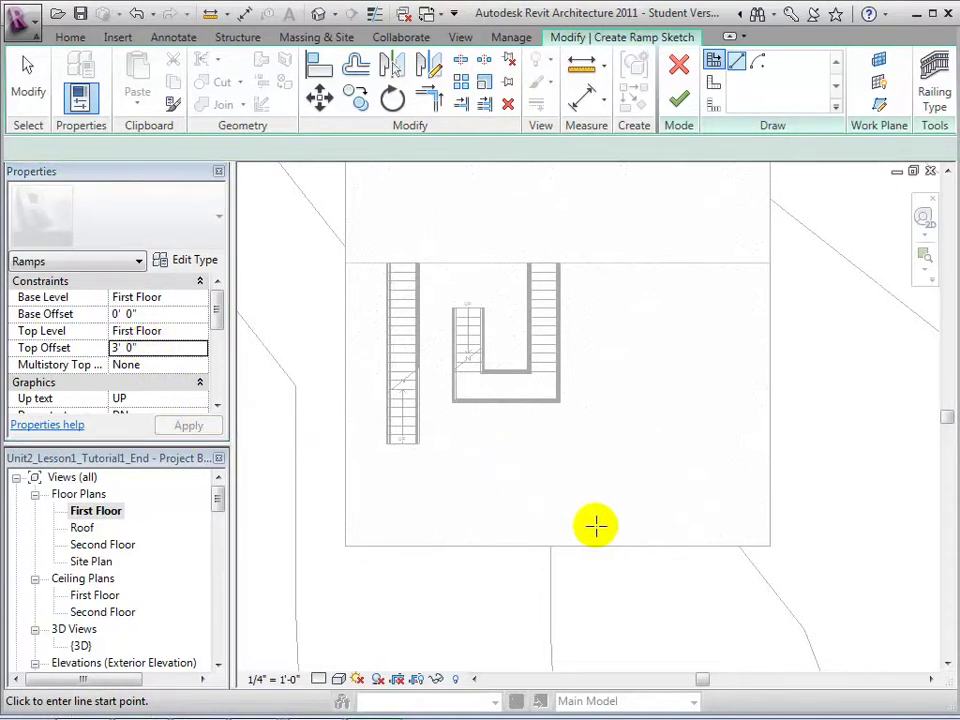
Set the Ramp Max Slope (1/x) of ramp type Ramp 1 to 6
click(608, 526)
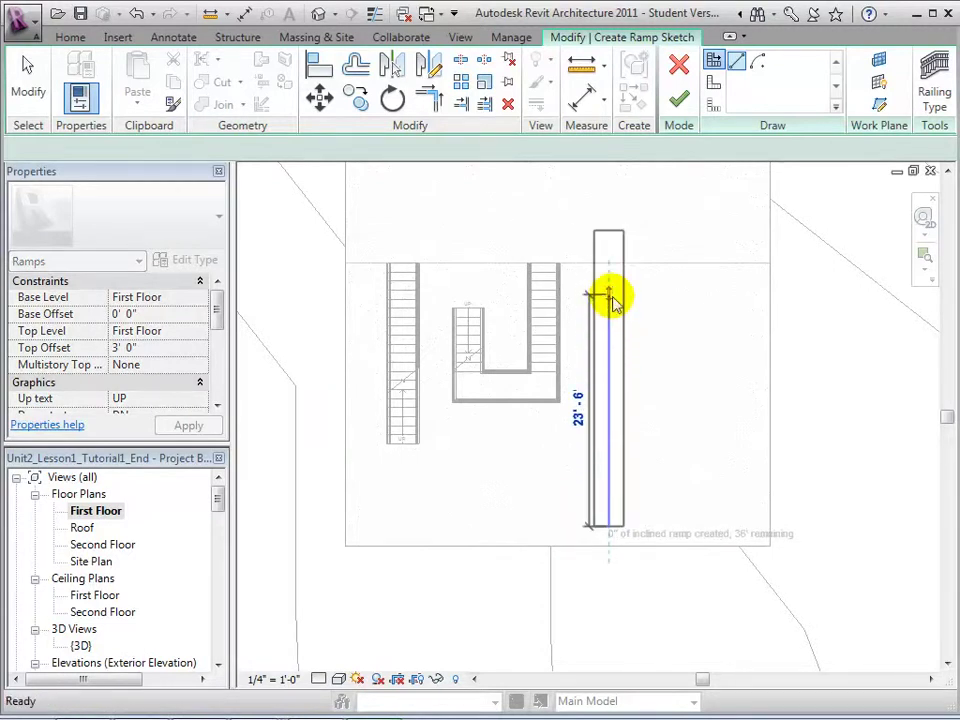
key(Escape)
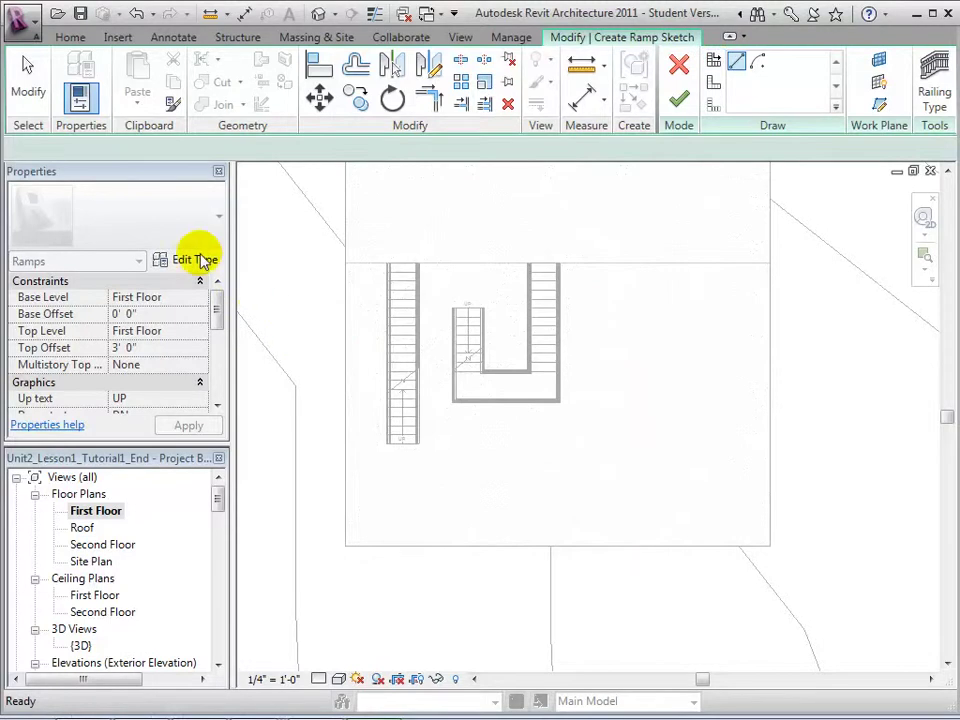
click(190, 260)
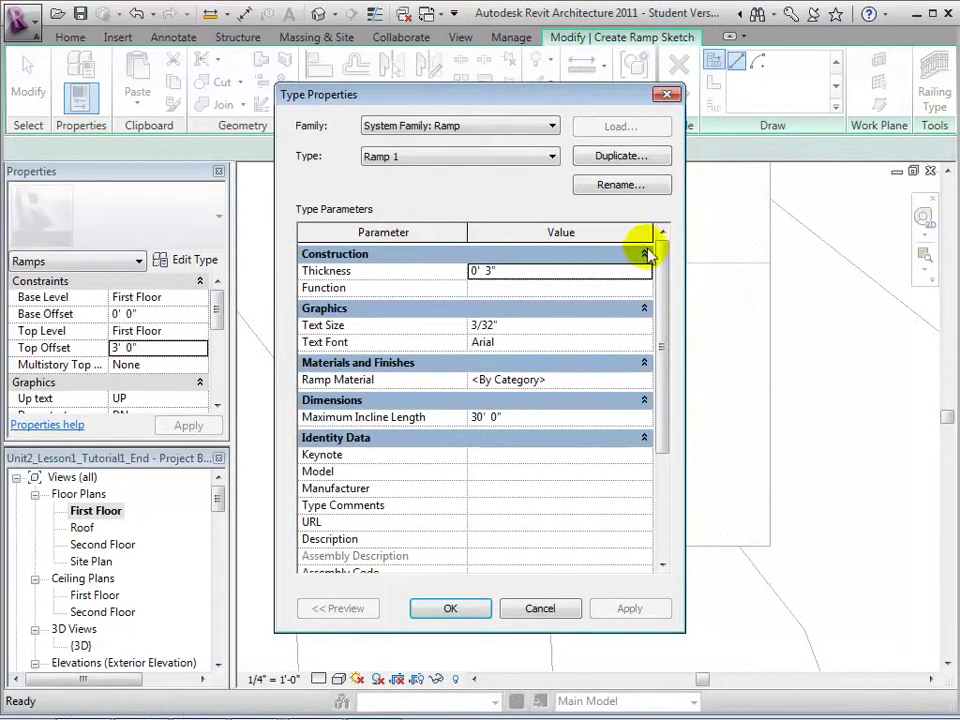
drag(668, 258, 677, 377)
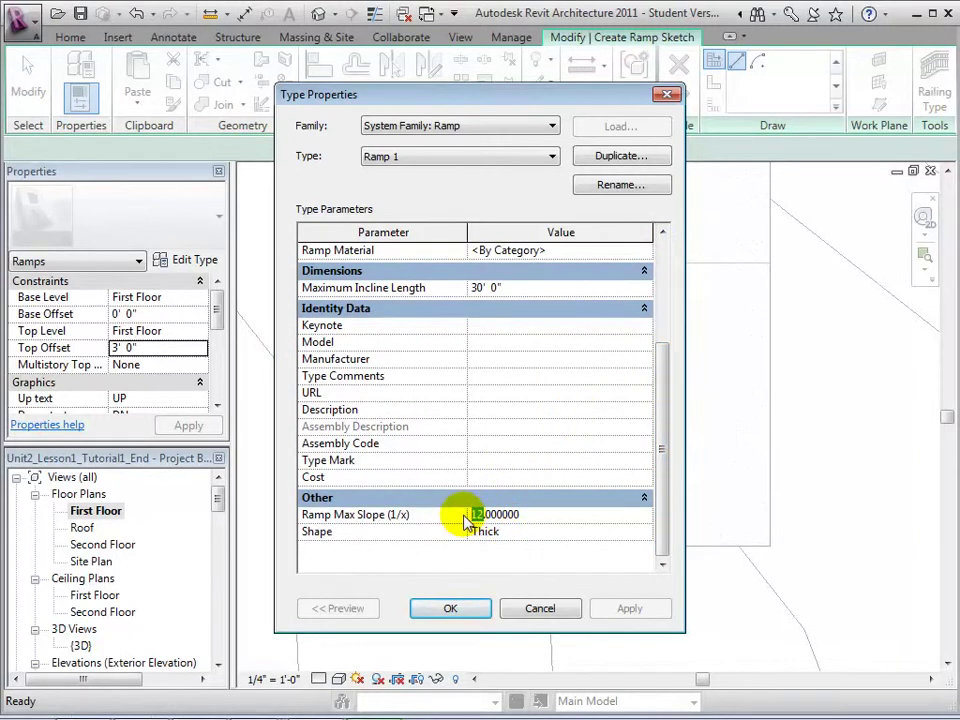
click(522, 558)
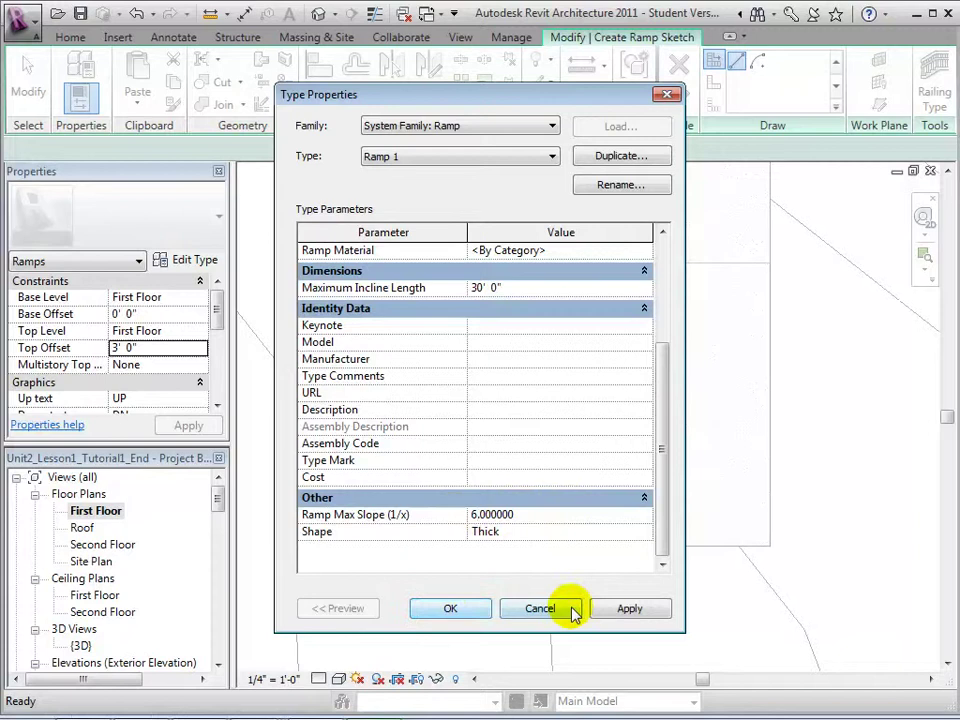
click(465, 612)
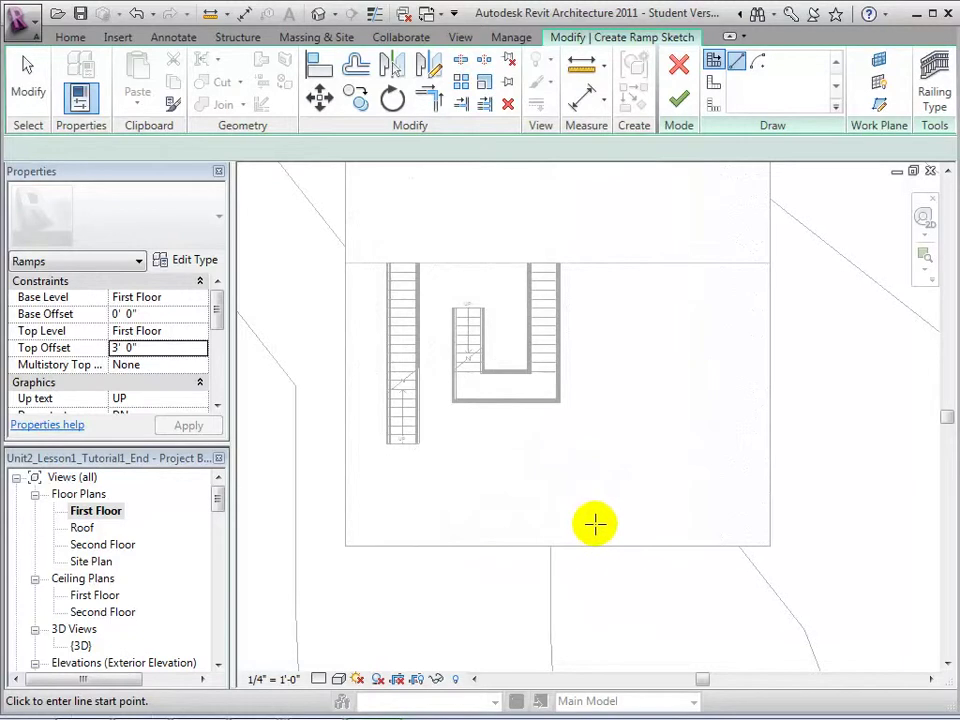
Create a straight 18' ramp running up the plan beside the U-shaped stair and inspect it in the default 3D view
click(597, 524)
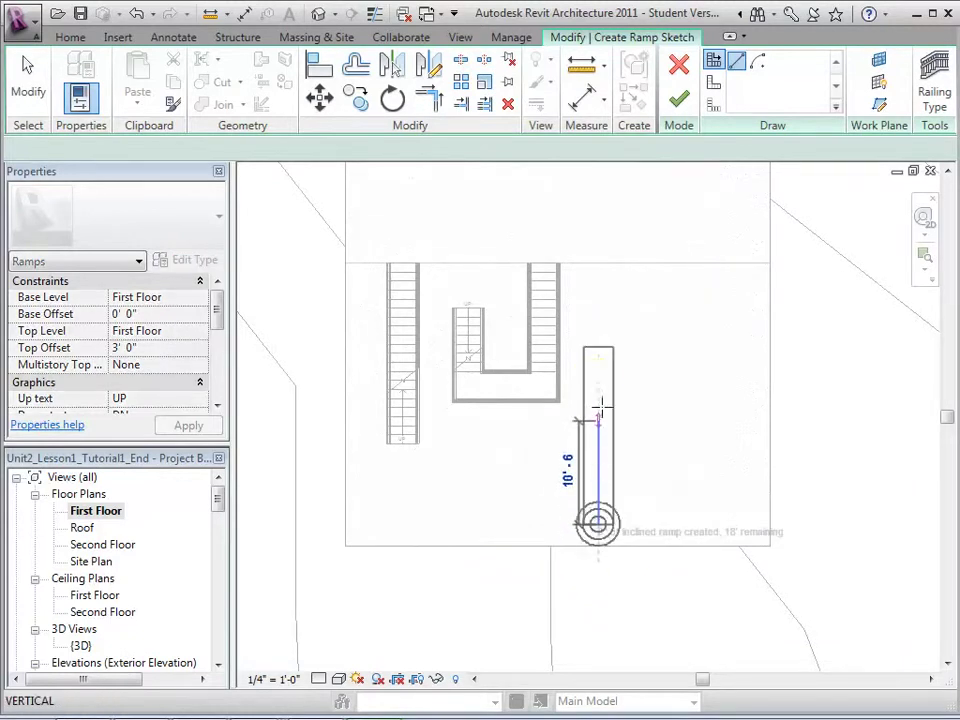
click(597, 345)
key(Escape)
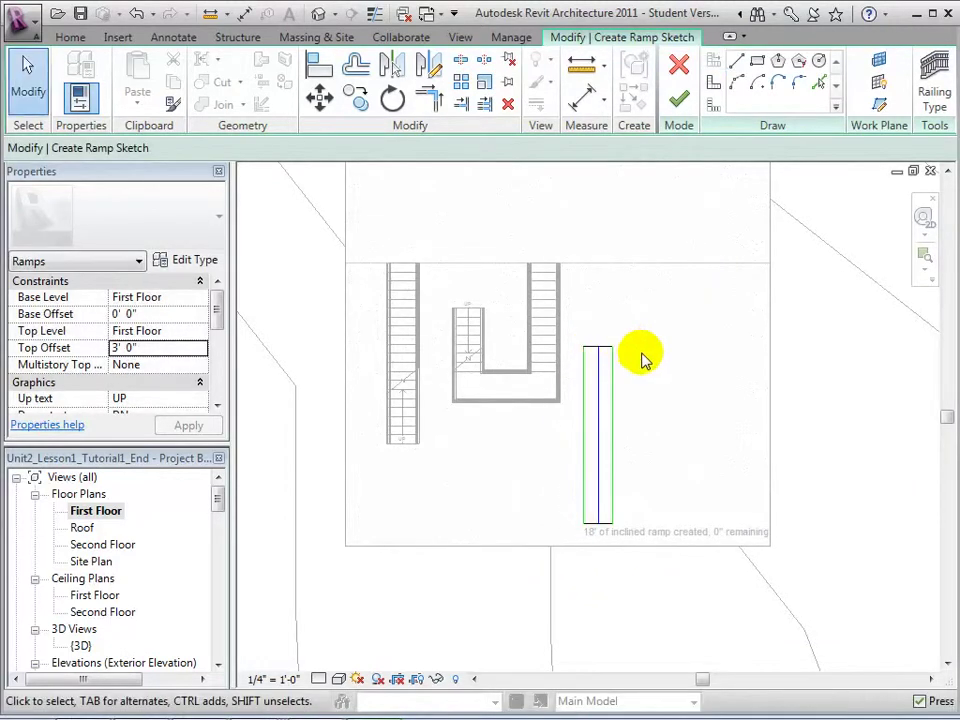
click(677, 98)
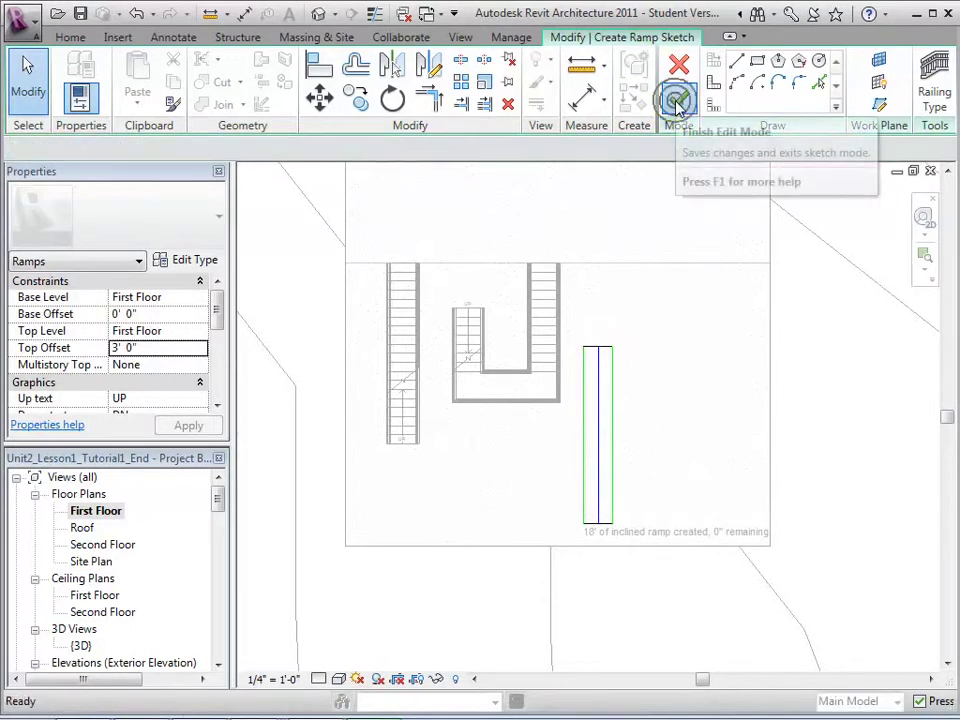
click(317, 13)
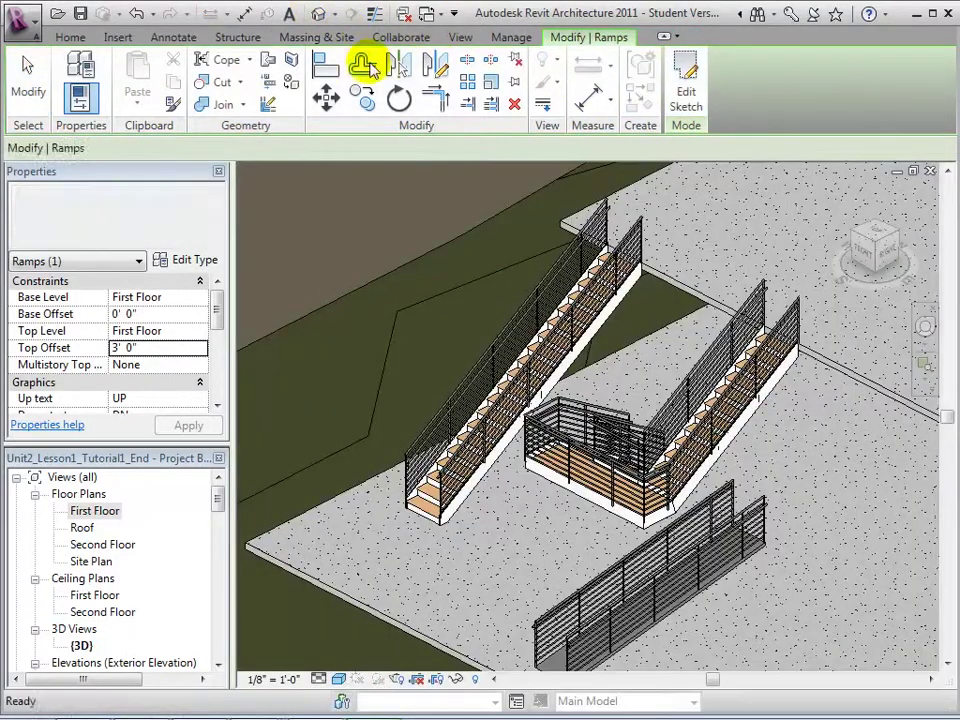
middle_drag(814, 536, 816, 483)
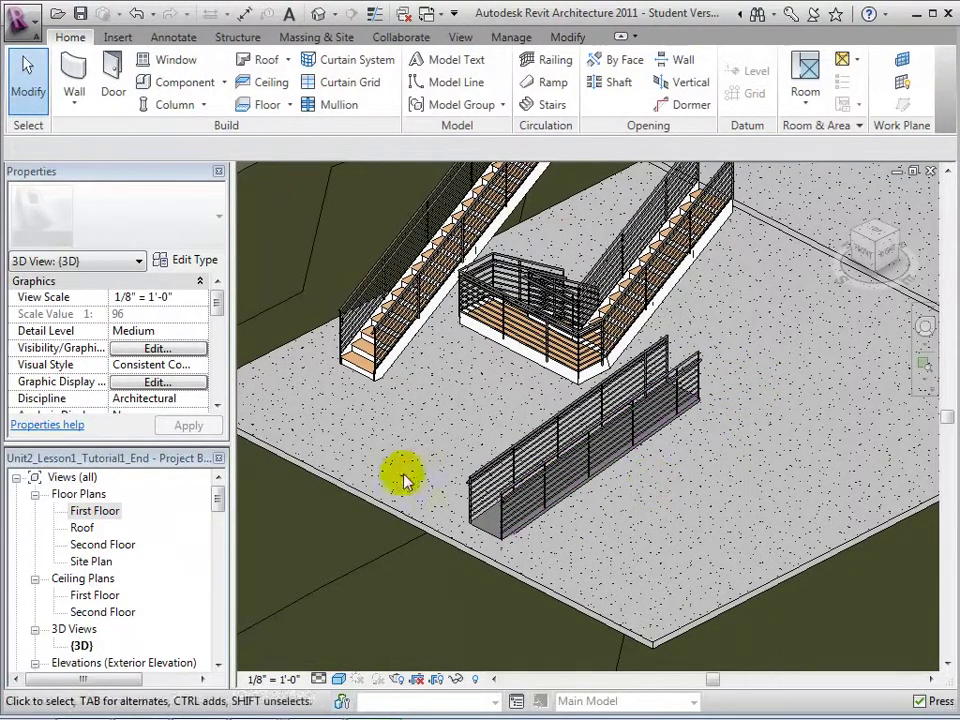
Start a second ramp in the First Floor plan with First Floor as its top level
double_click(102, 511)
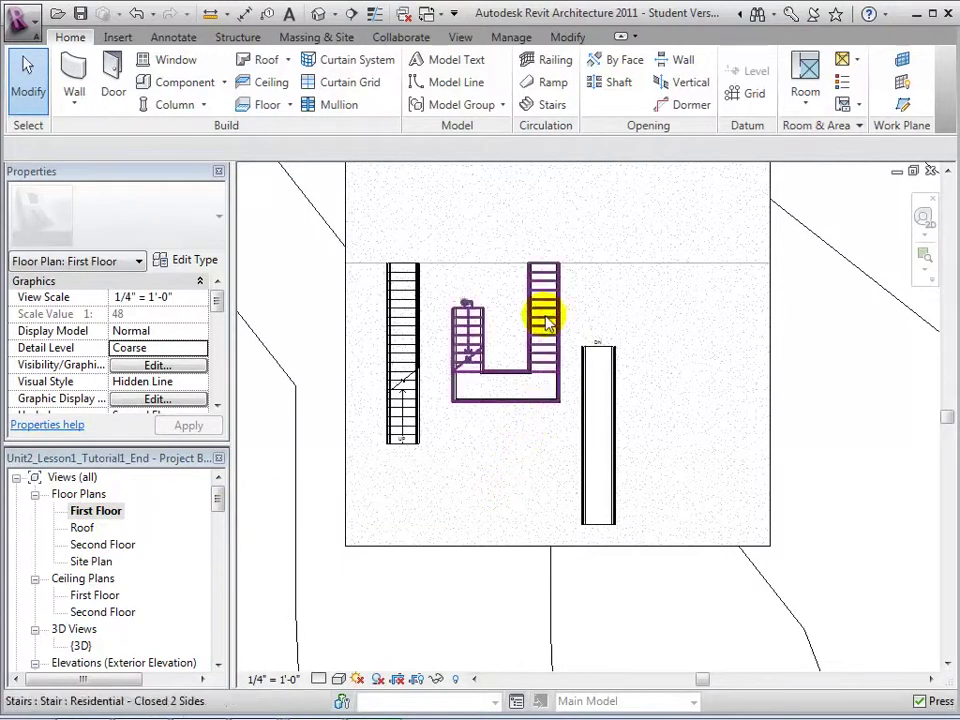
click(547, 84)
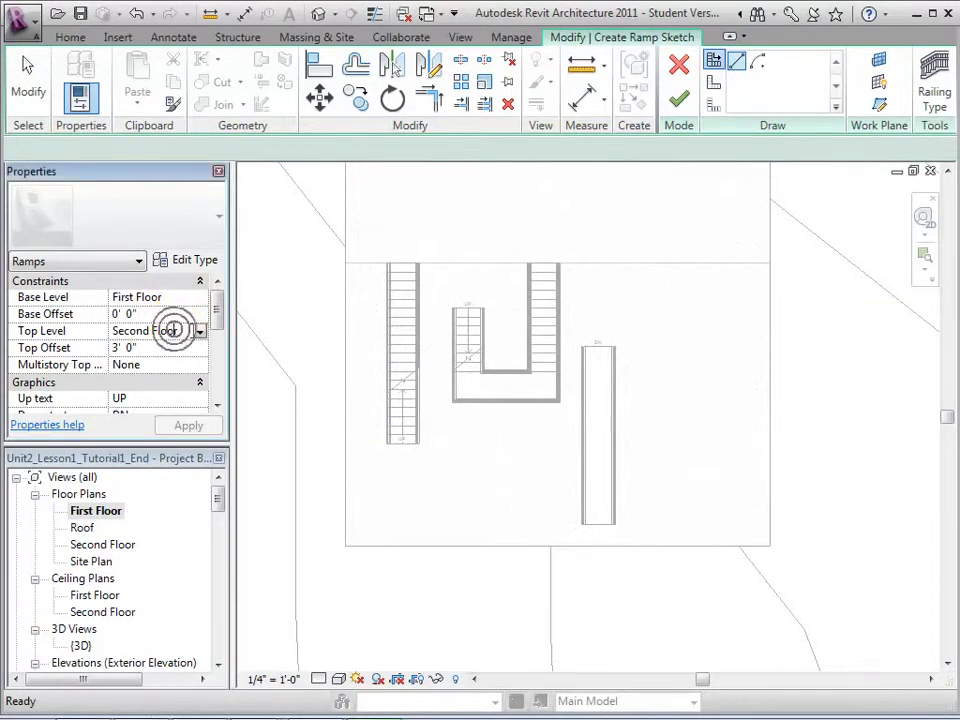
click(200, 332)
click(157, 362)
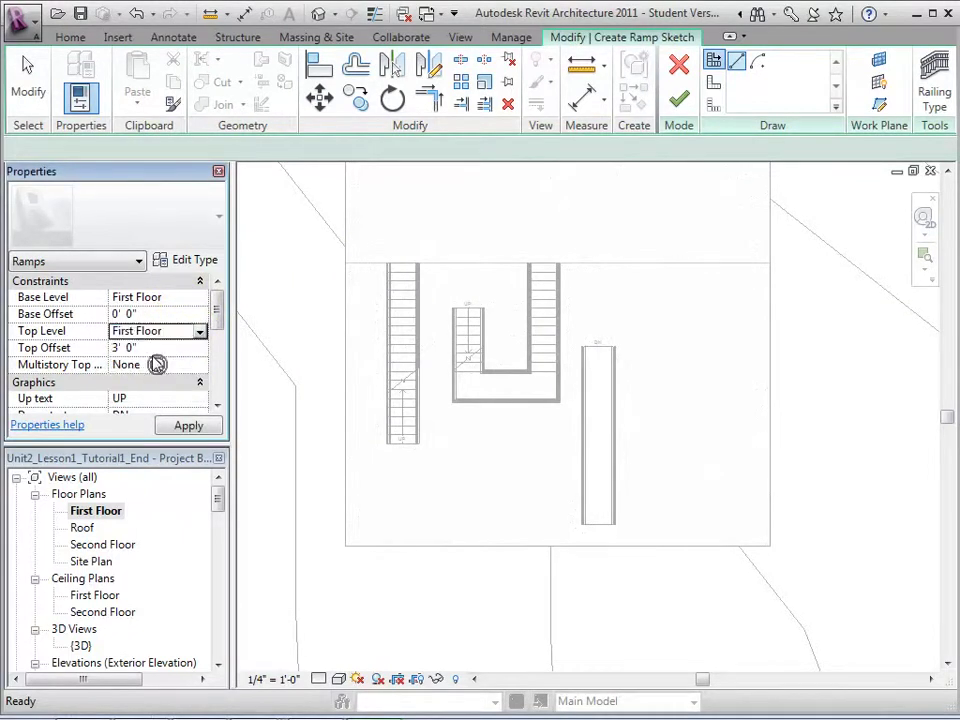
click(215, 427)
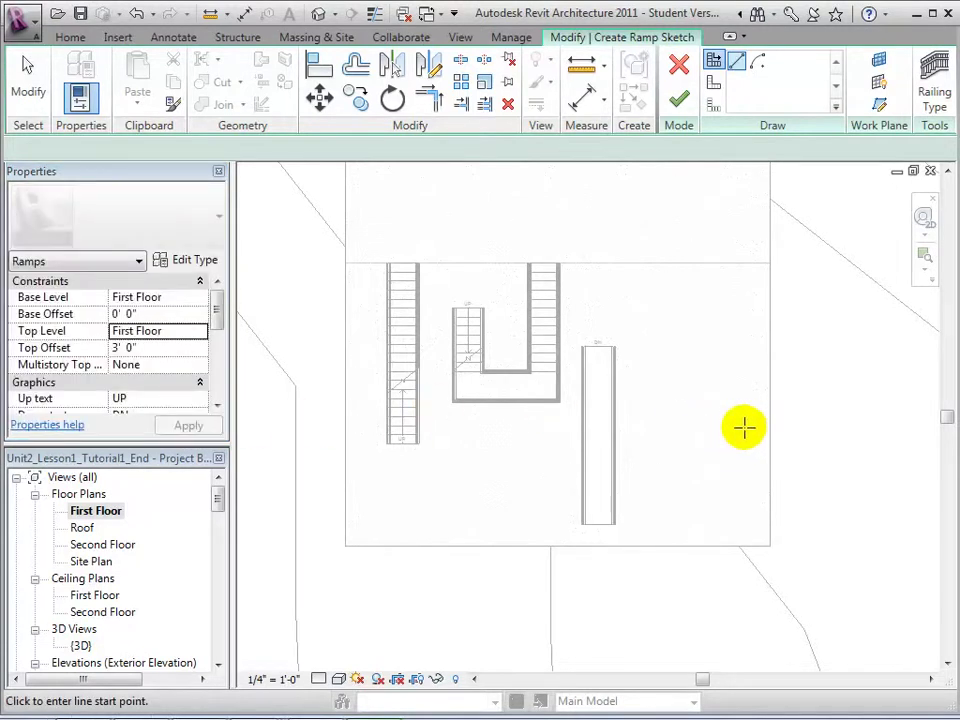
Create an L-shaped ramp with a 7'-6" run up the plan and a 10'-6" run toward the straight ramp's upper end, and inspect it in 3D
click(744, 428)
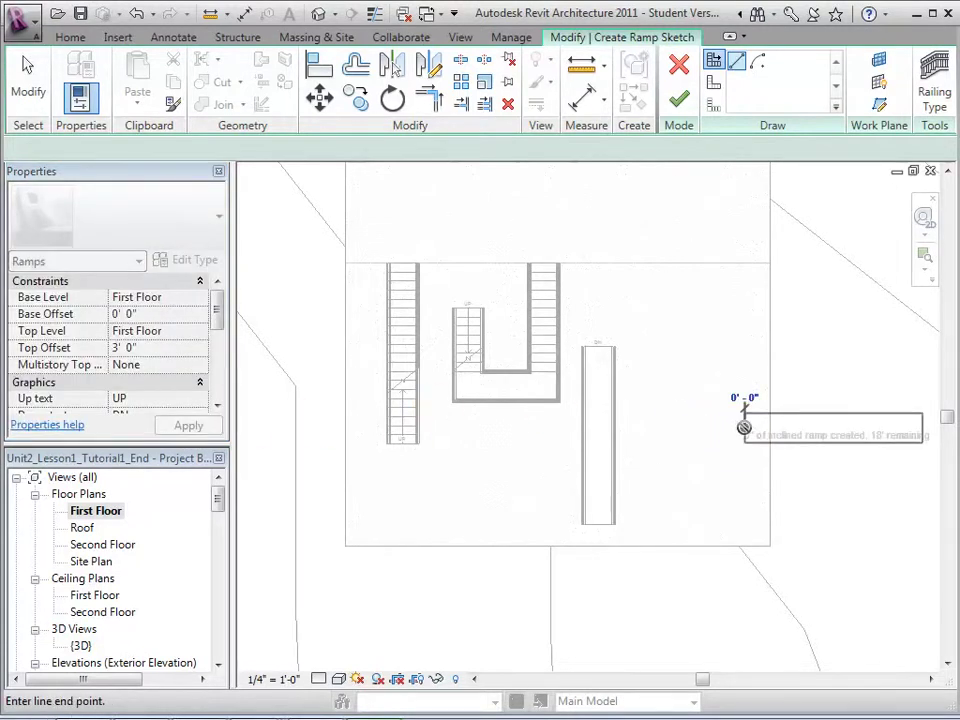
click(744, 350)
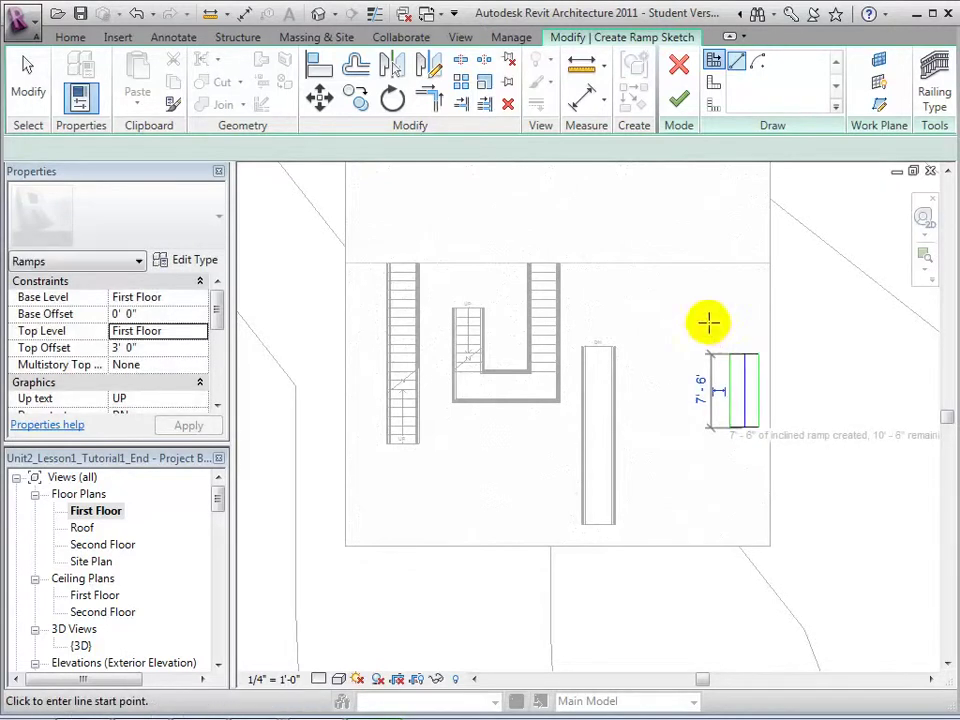
click(709, 322)
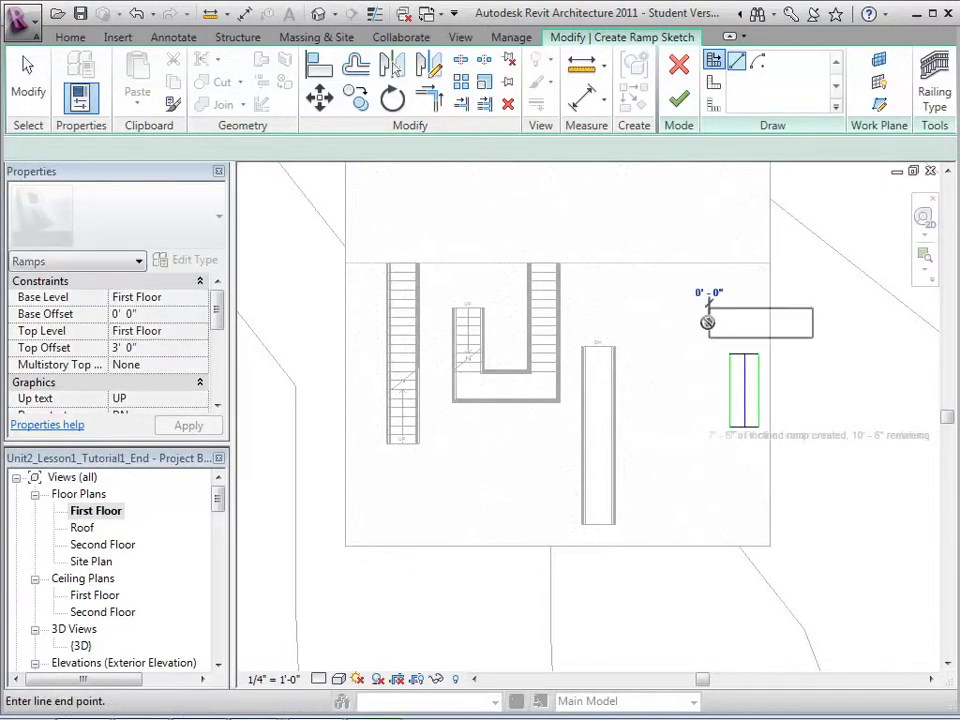
click(604, 322)
key(Escape)
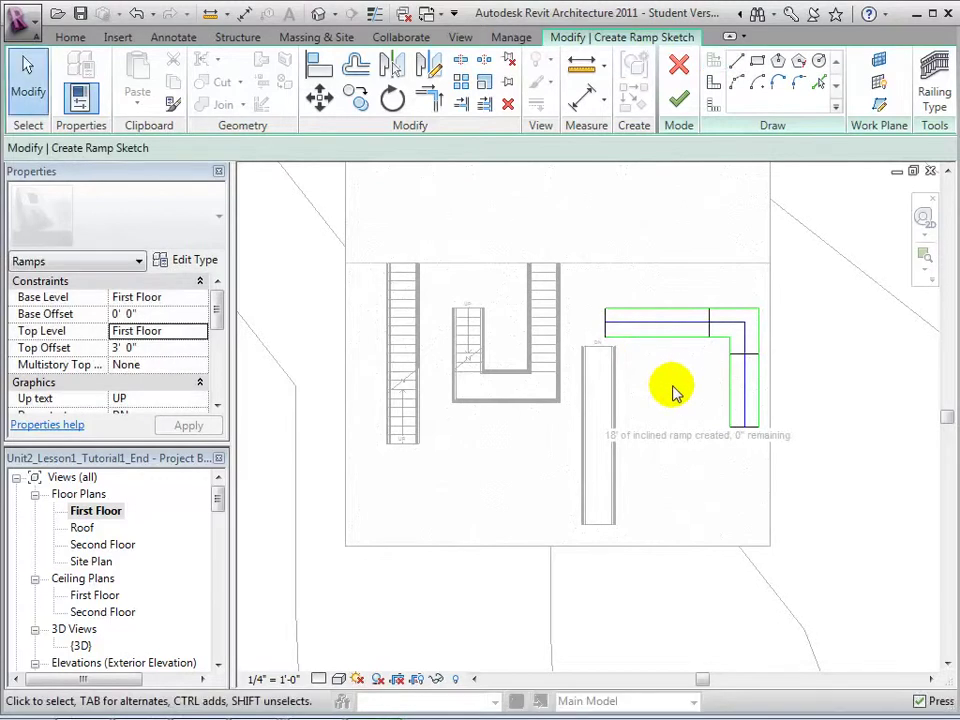
click(678, 105)
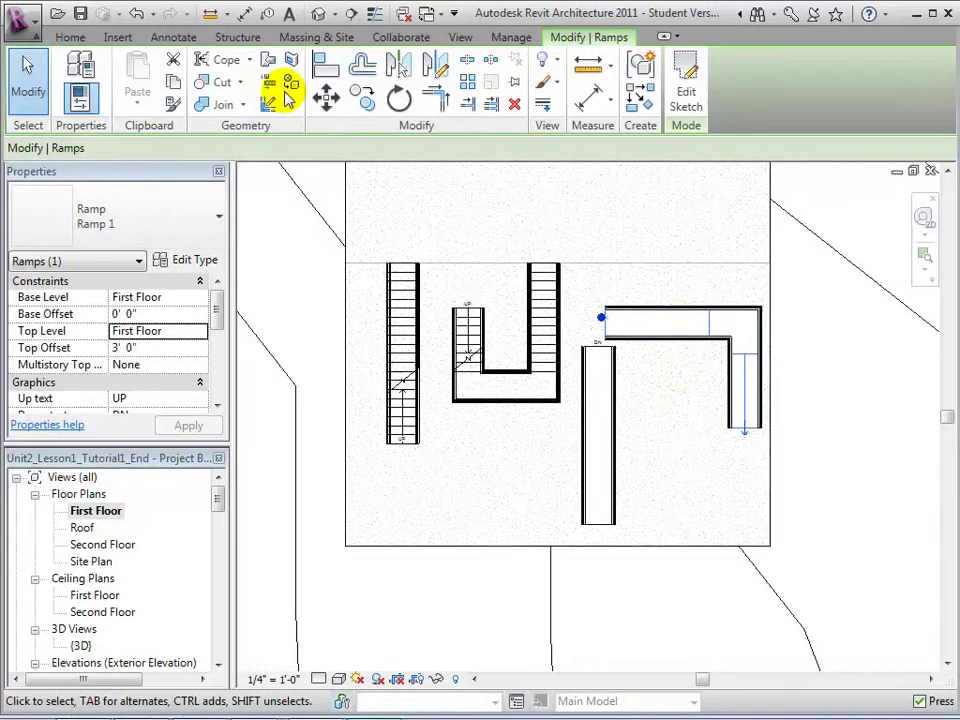
click(316, 16)
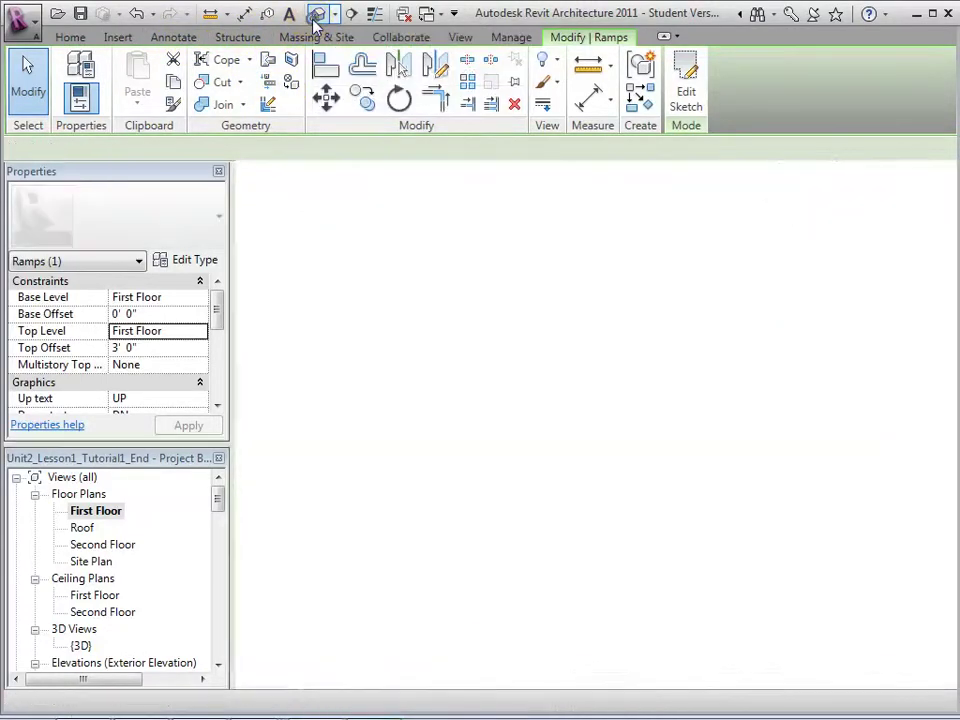
middle_drag(703, 490, 643, 432)
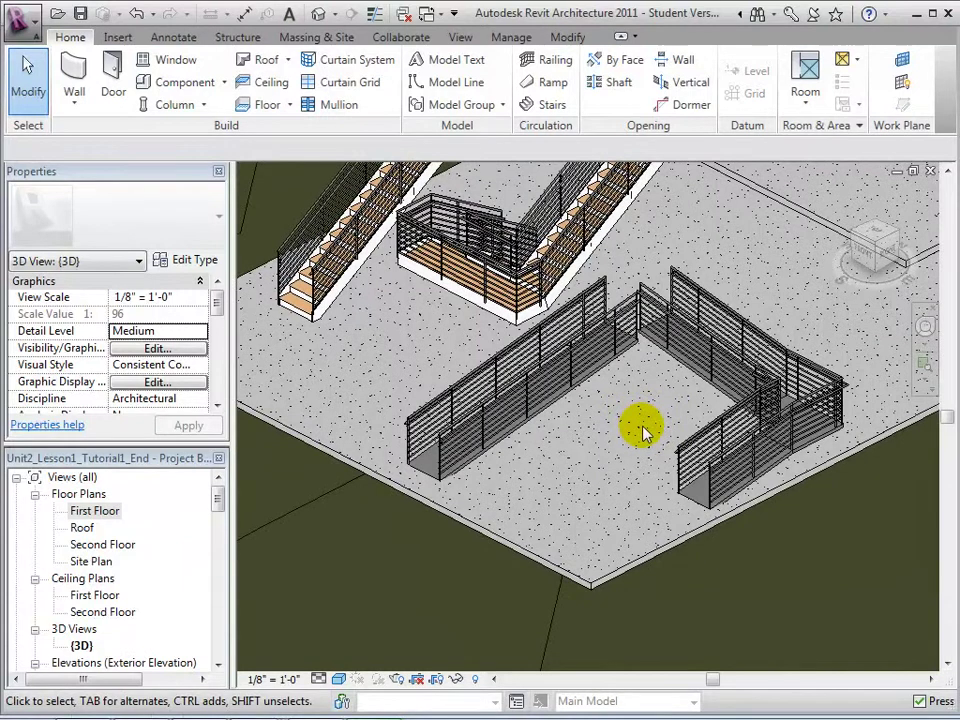
Select the Guardrail - Pipe railings on both sides of the L-shaped and straight ramps together
click(714, 378)
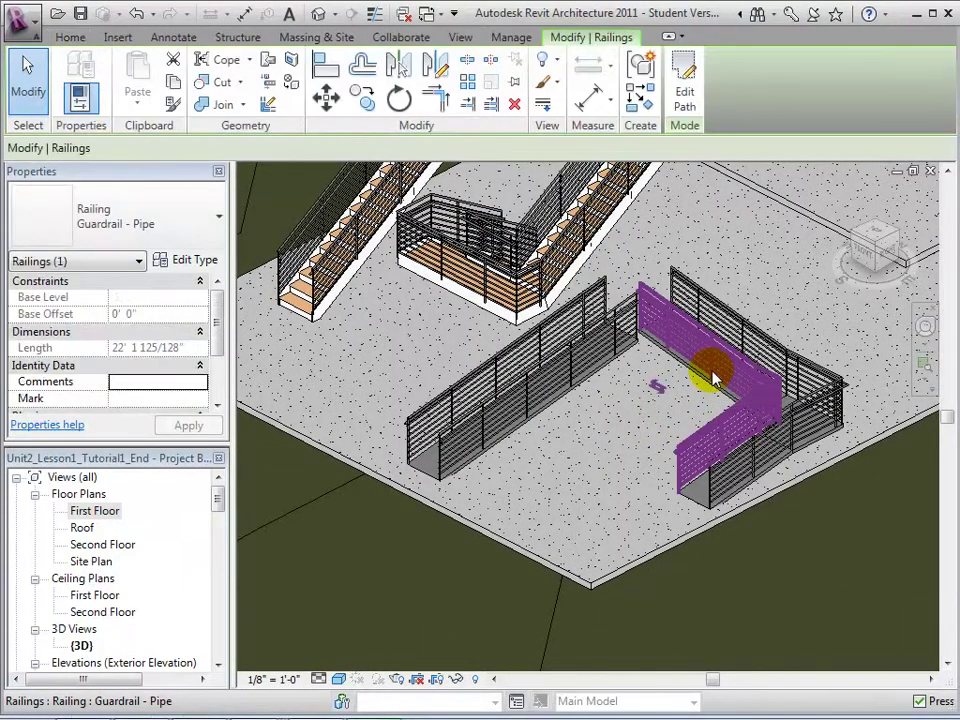
ctrl+click(790, 367)
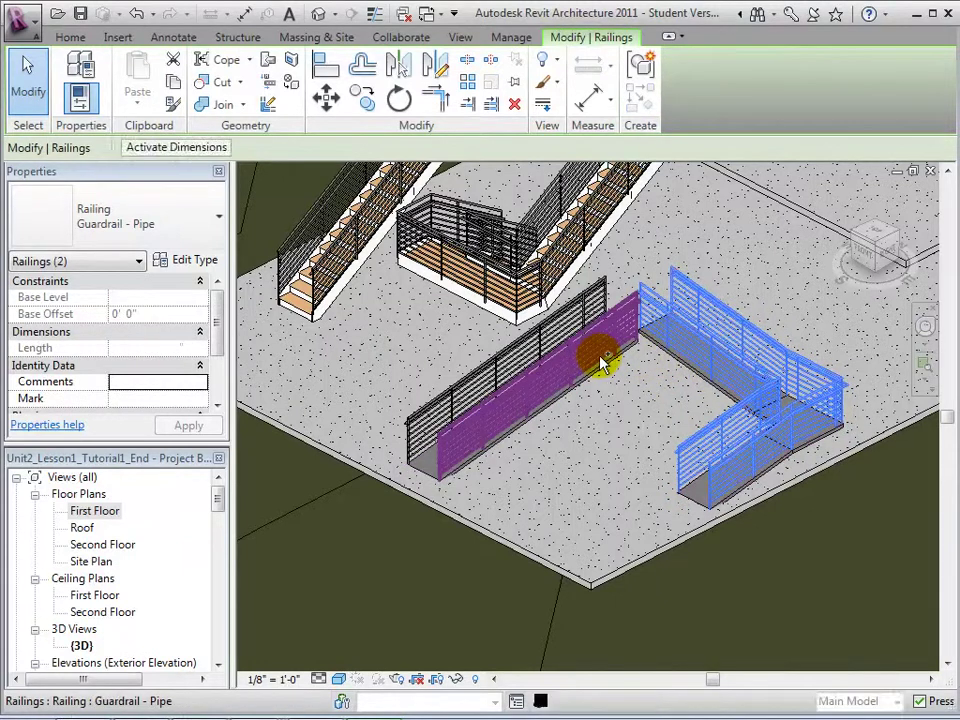
ctrl+click(561, 345)
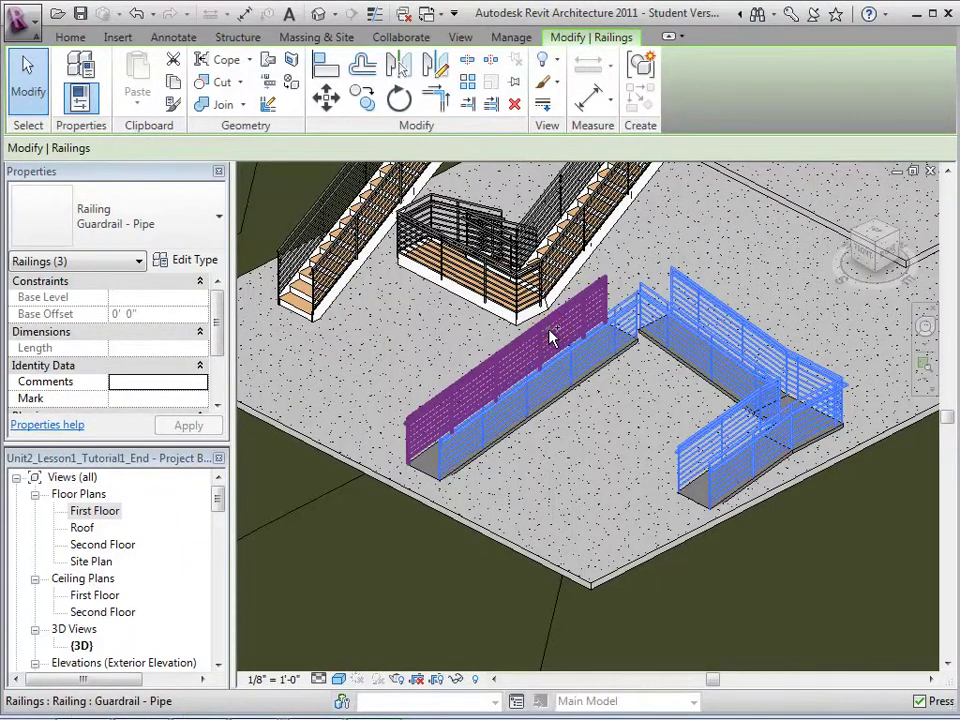